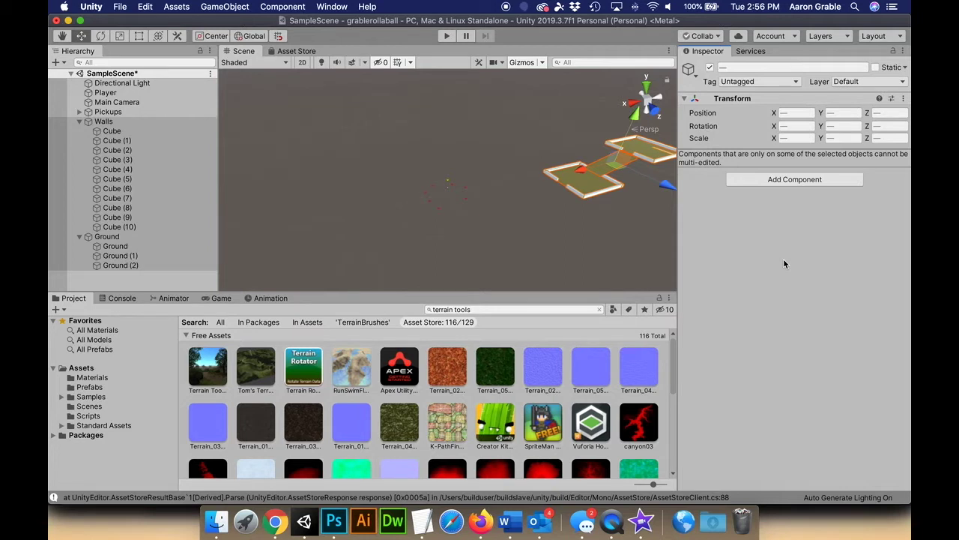
Clear the current selection and add a new 3D Terrain object to the scene
left_click(142, 282)
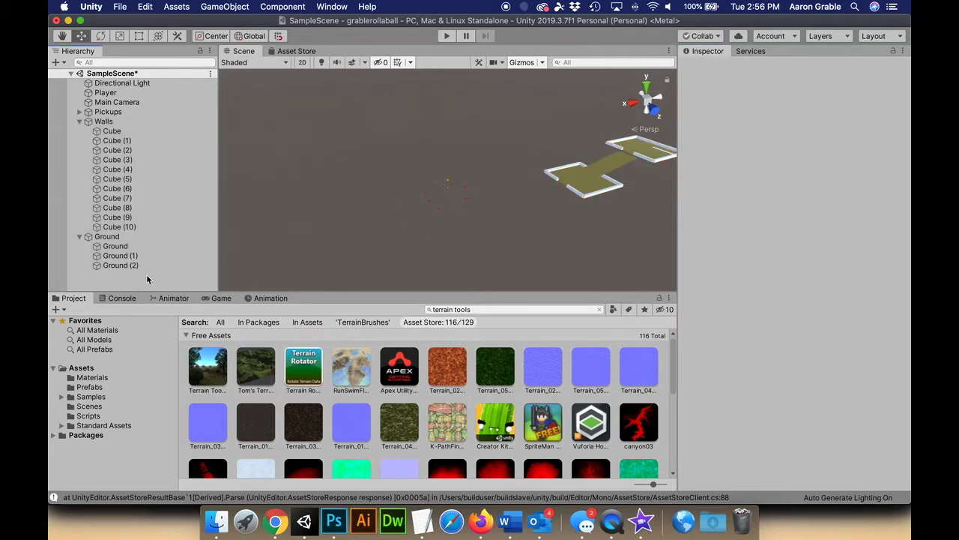
left_click(229, 9)
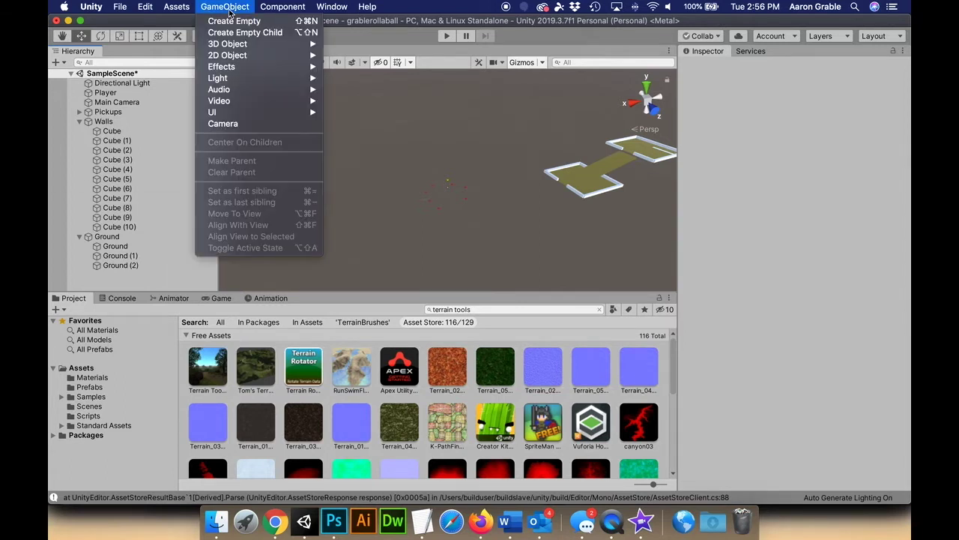
mouse_move(240, 47)
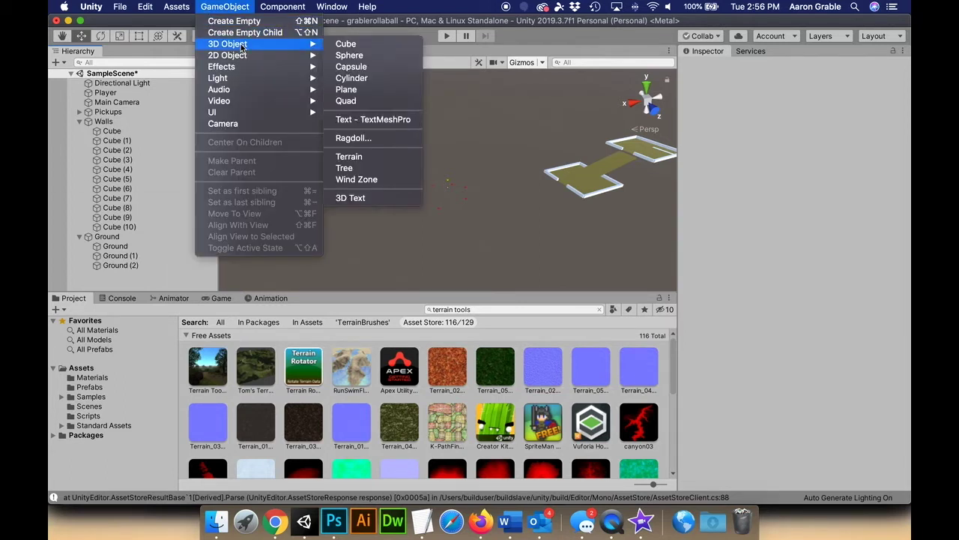
left_click(349, 156)
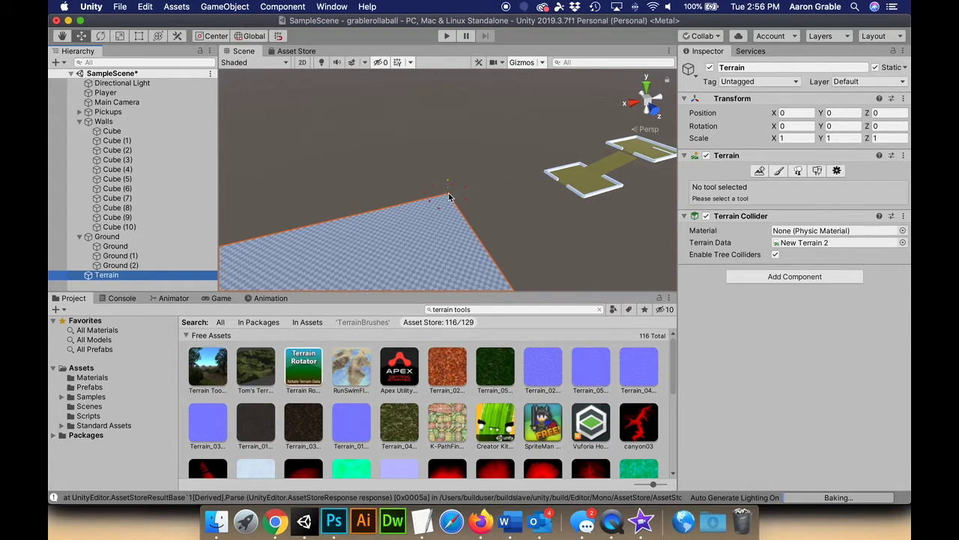
Check the new terrain's size against the existing platforms, then run the game briefly in play mode and stop it
scroll(445, 196, "down", 5)
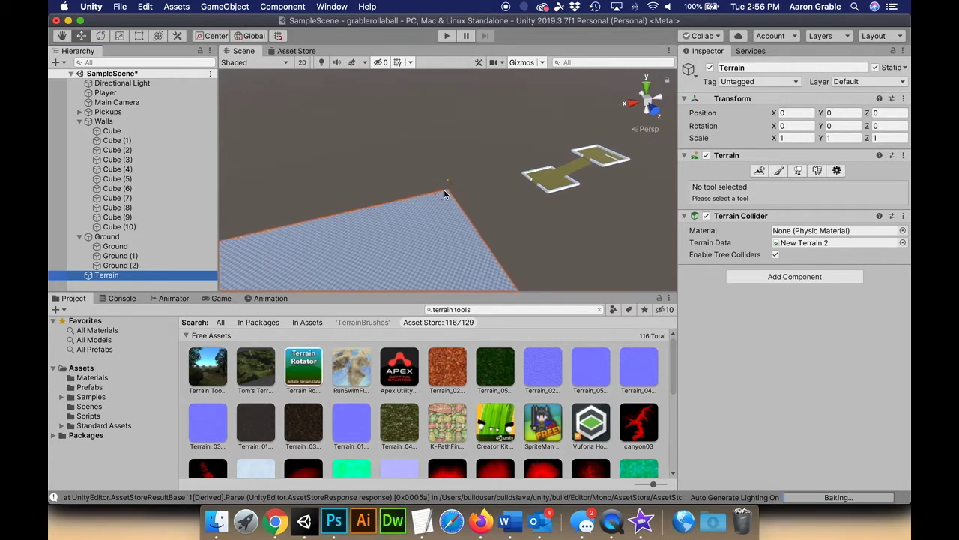
scroll(445, 195, "down", 5)
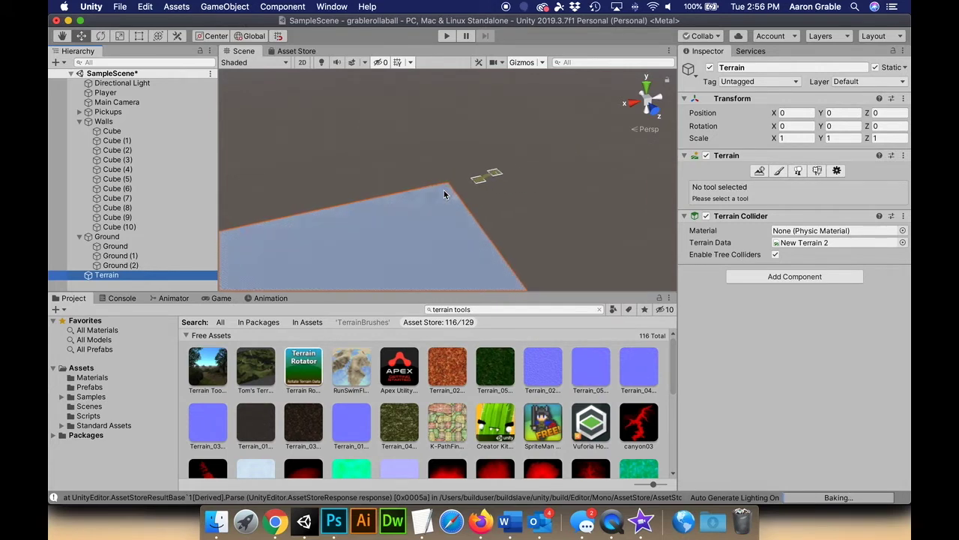
scroll(445, 195, "down", 5)
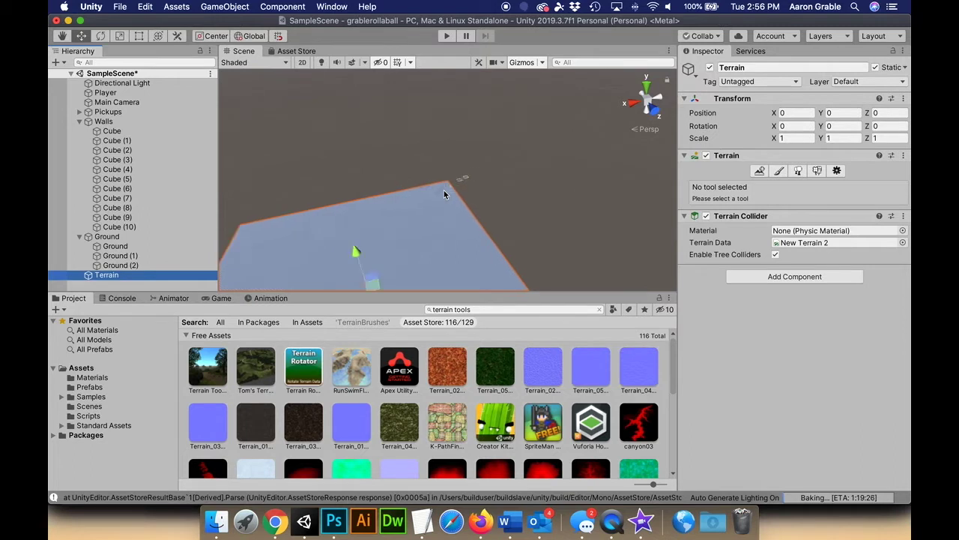
scroll(445, 195, "up", 8)
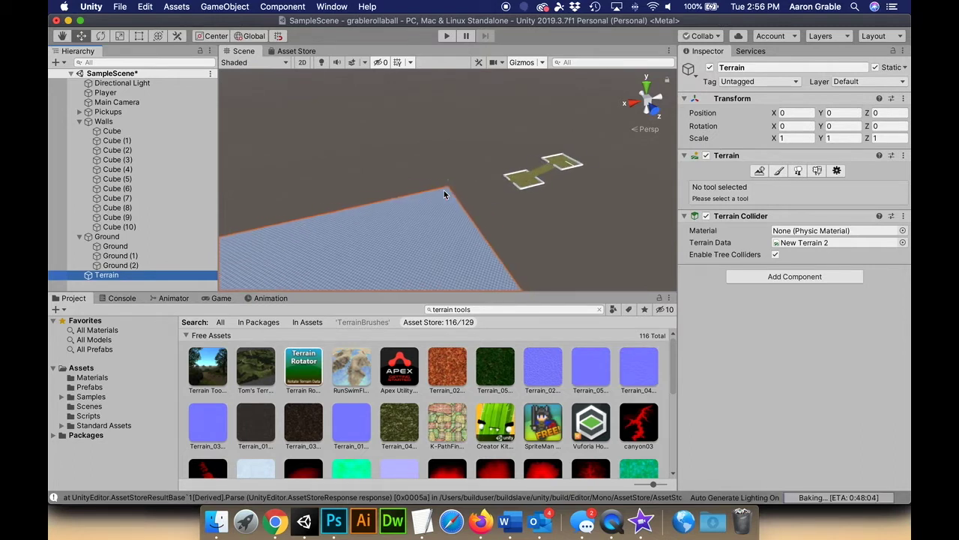
scroll(444, 195, "up", 6)
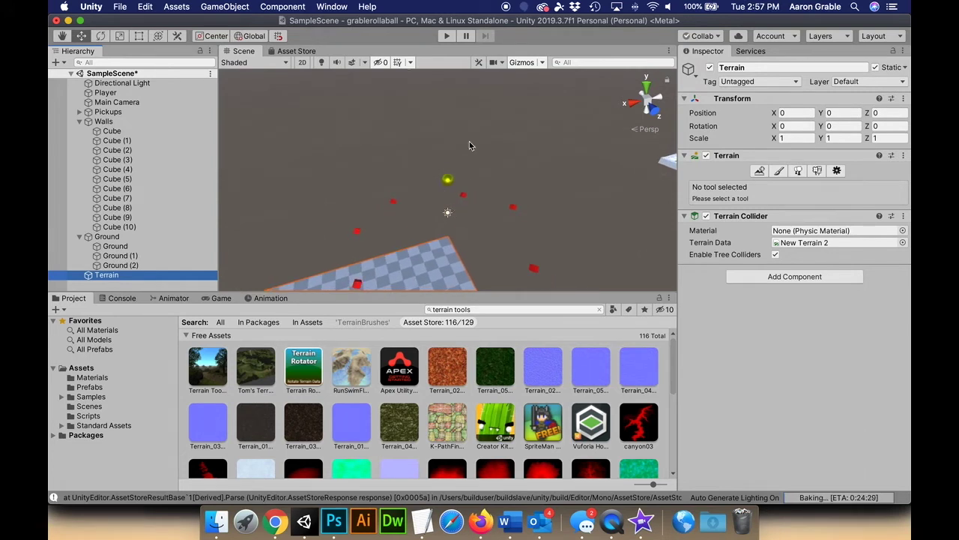
left_click(447, 35)
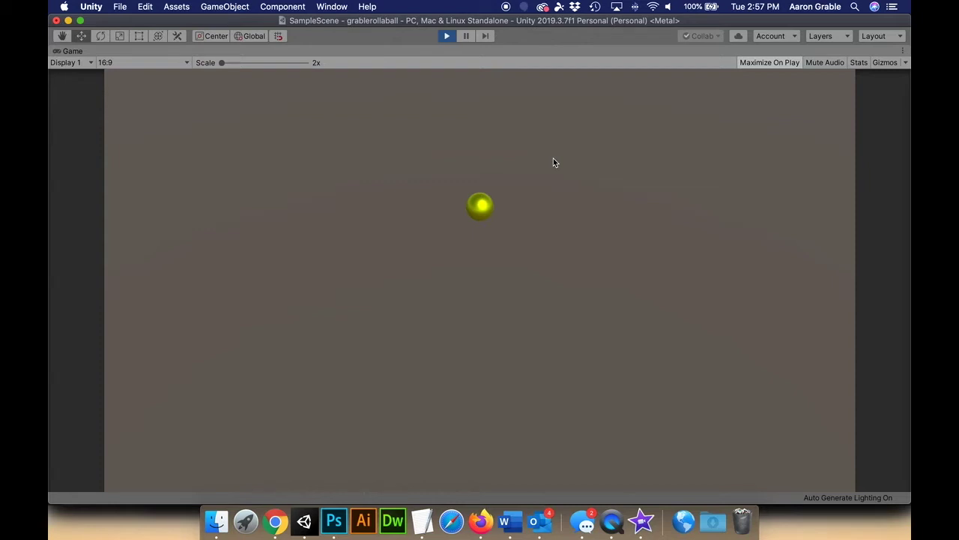
left_click(448, 37)
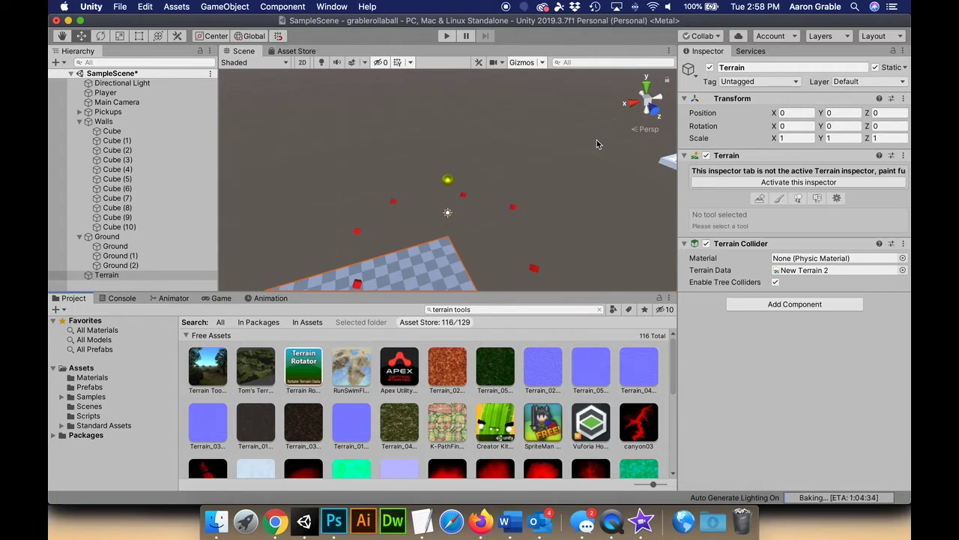
Bring the whole terrain into the Scene view and select the Terrain object in the hierarchy
scroll(421, 199, "down", 2)
scroll(421, 199, "up", 4)
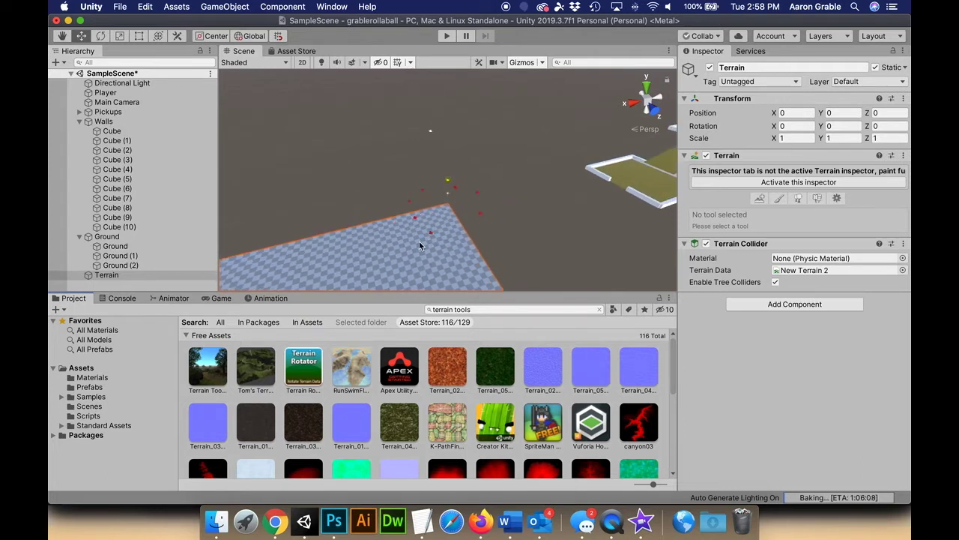
scroll(371, 255, "down", 2)
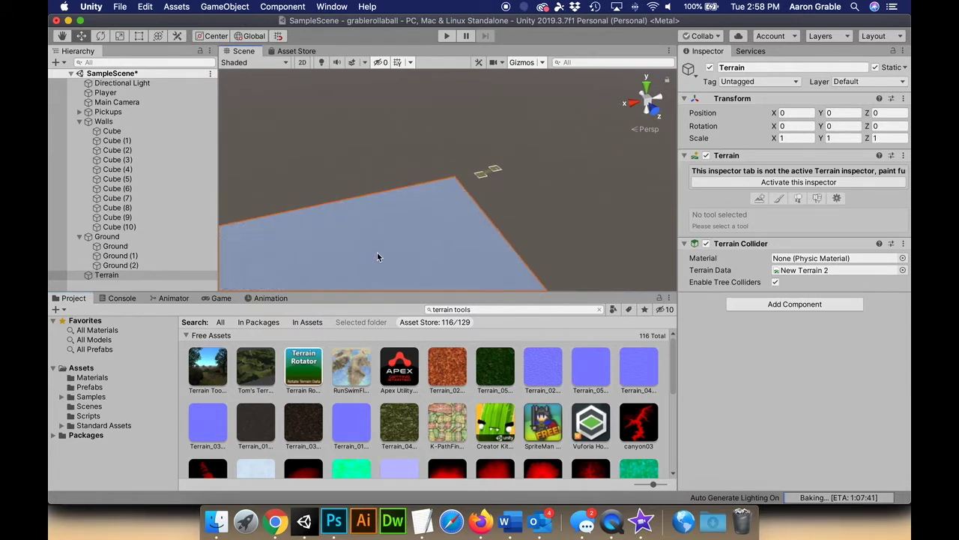
middle_click_drag(418, 217, 505, 128)
key("f")
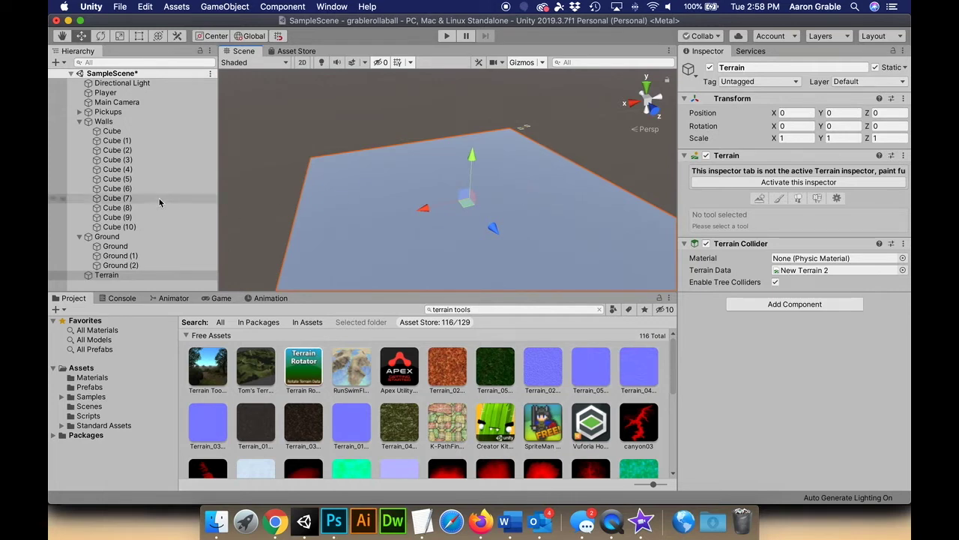
left_click(118, 256)
left_click(110, 276)
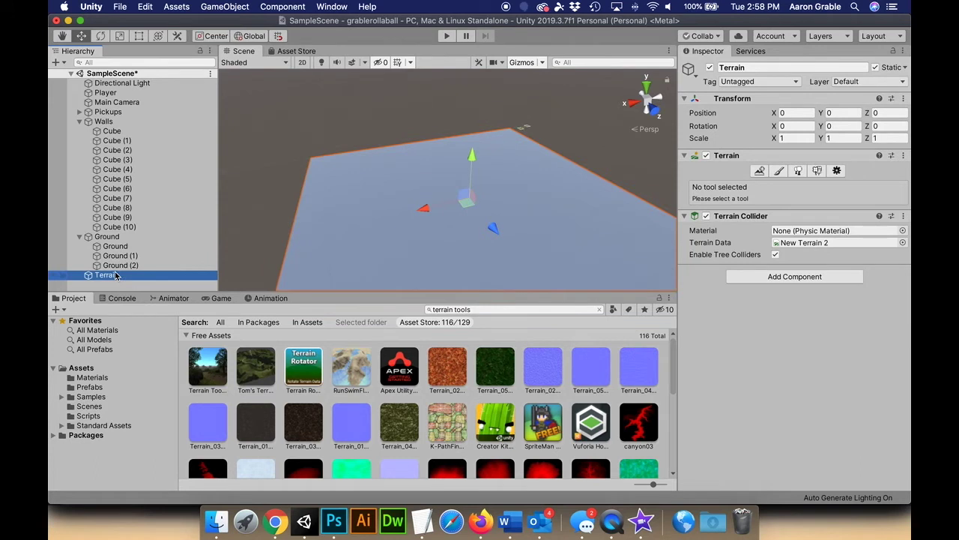
Examine the Terrain Settings, including basic terrain, tree and detail objects, grass wind, mesh resolution, texture resolutions and lightmapping
left_click(838, 171)
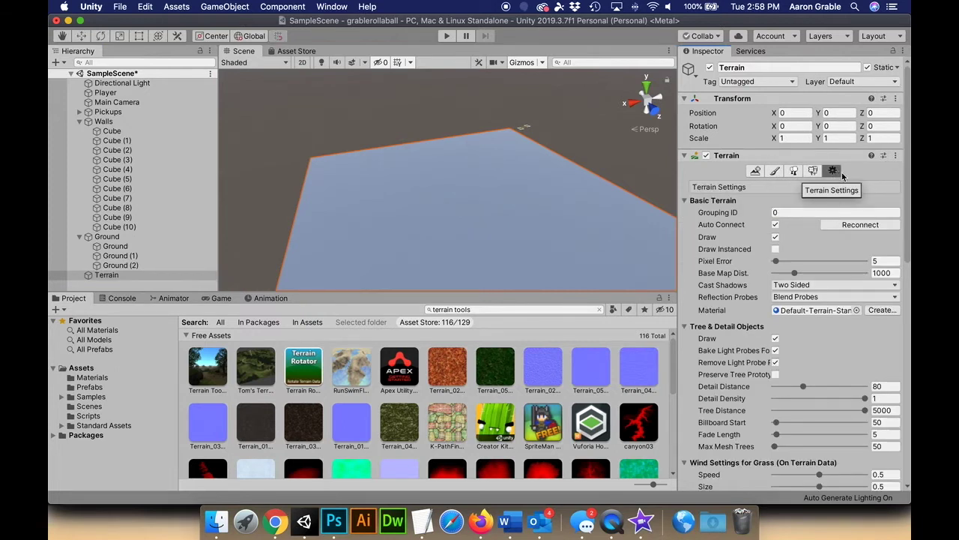
scroll(842, 174, "down", 5)
scroll(843, 175, "up", 5)
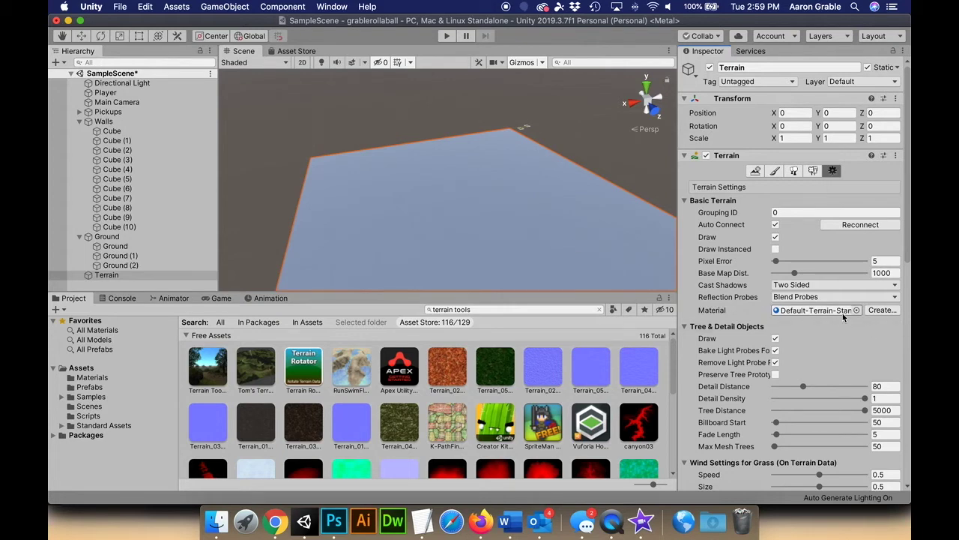
scroll(843, 317, "down", 10)
scroll(825, 285, "up", 6)
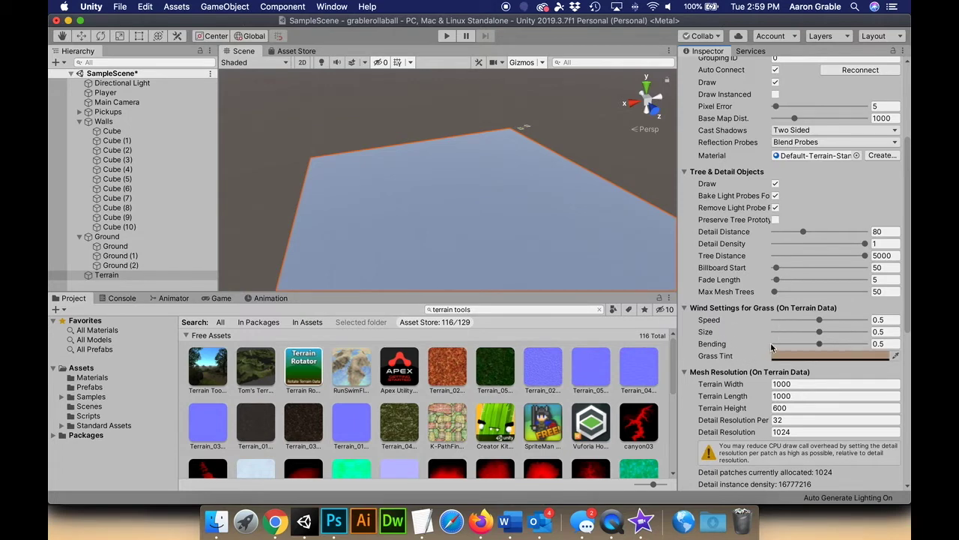
scroll(772, 344, "down", 6)
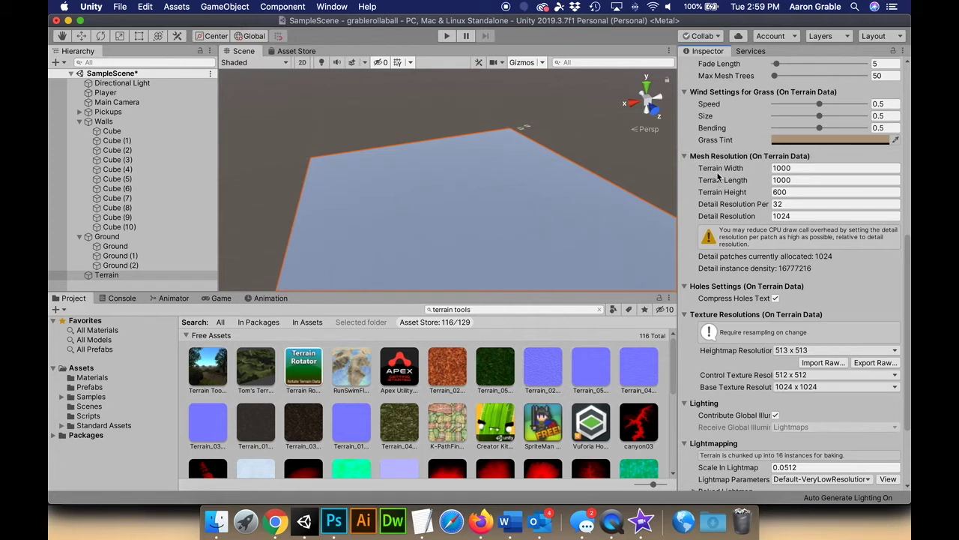
left_click(790, 181)
left_click(782, 193)
scroll(822, 299, "down", 3)
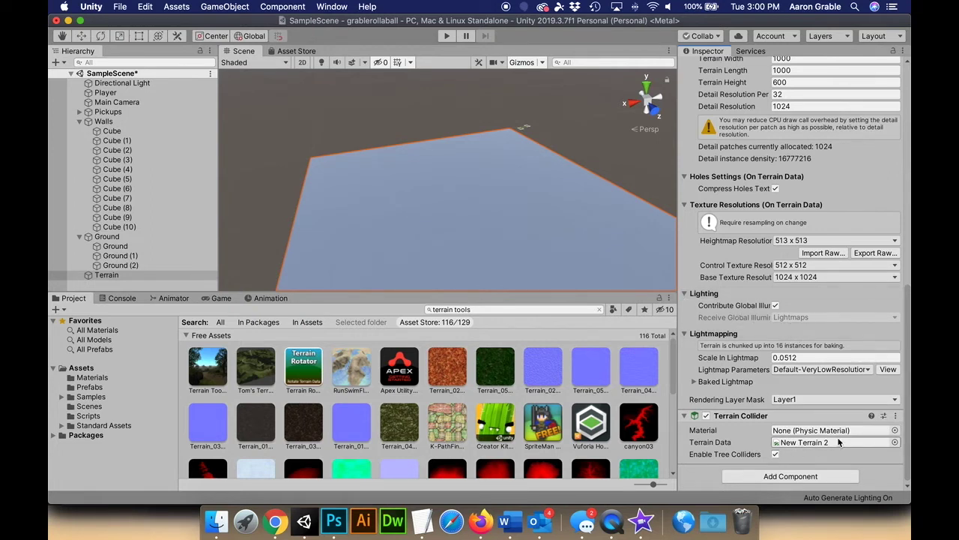
scroll(582, 265, "up", 3)
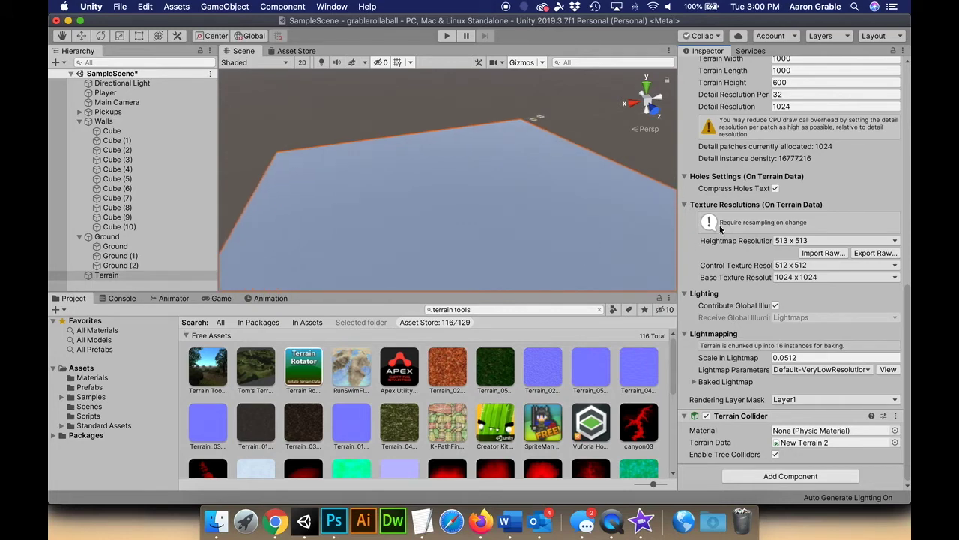
scroll(774, 210, "up", 15)
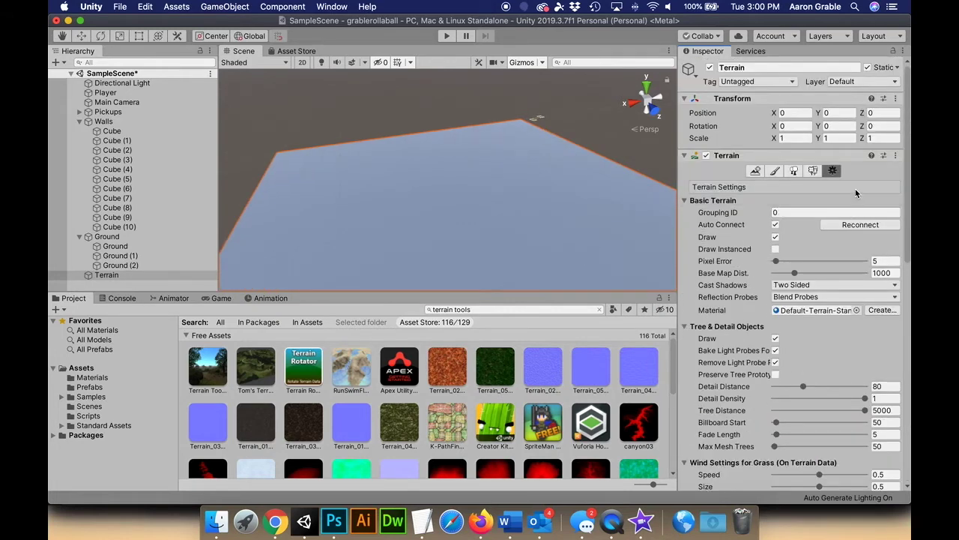
Review the terrain's tool modes: Raise or Lower Terrain, Create Neighbor Terrains, Paint Trees and Paint Details
left_click(775, 172)
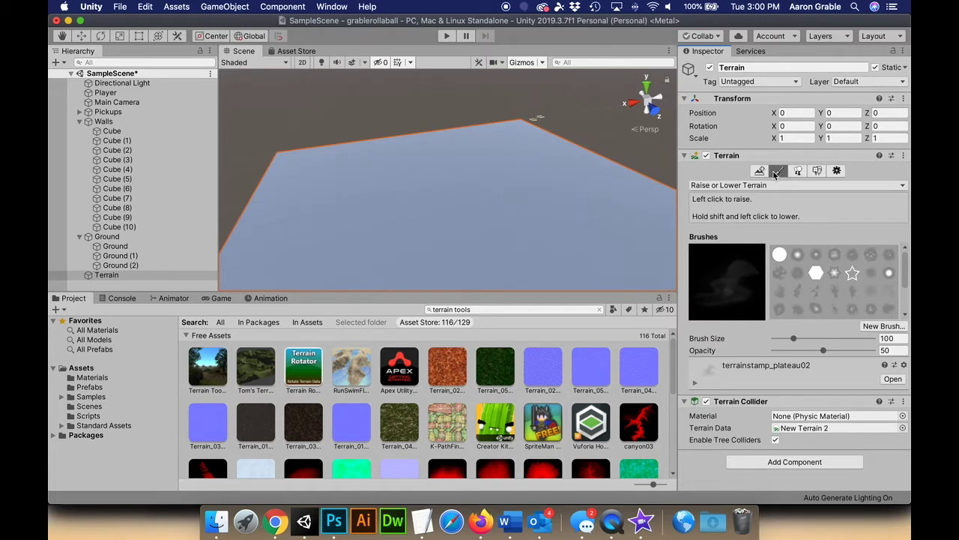
left_click(760, 171)
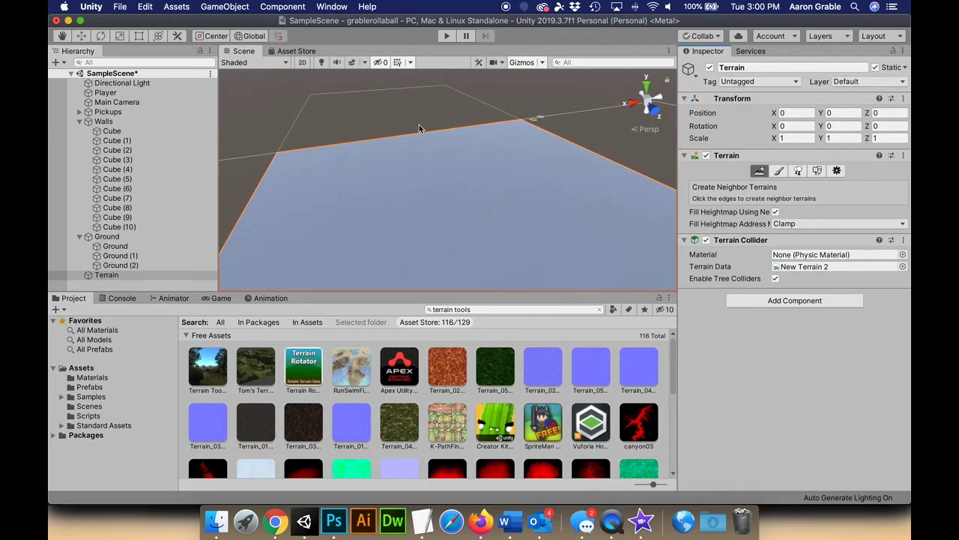
left_click(797, 171)
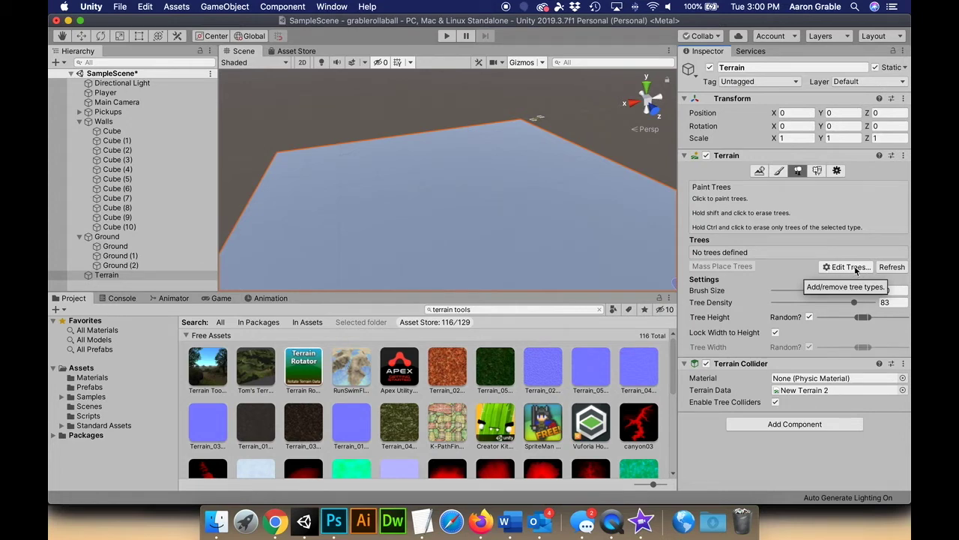
left_click(817, 173)
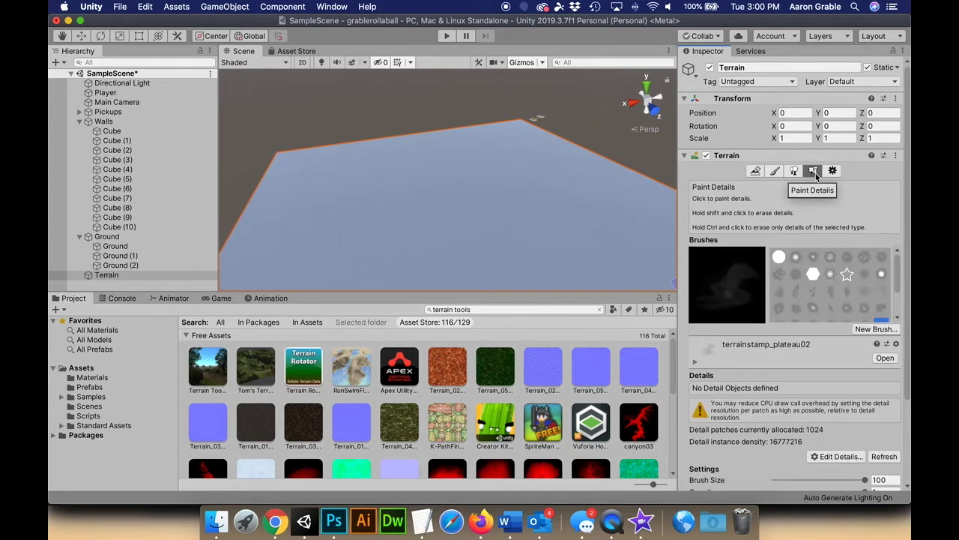
scroll(824, 362, "down", 5)
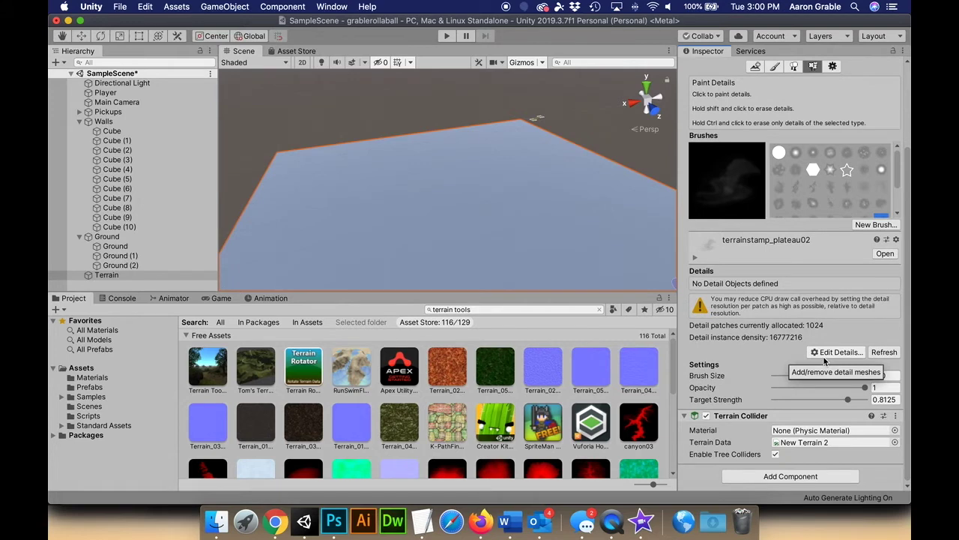
scroll(823, 349, "up", 5)
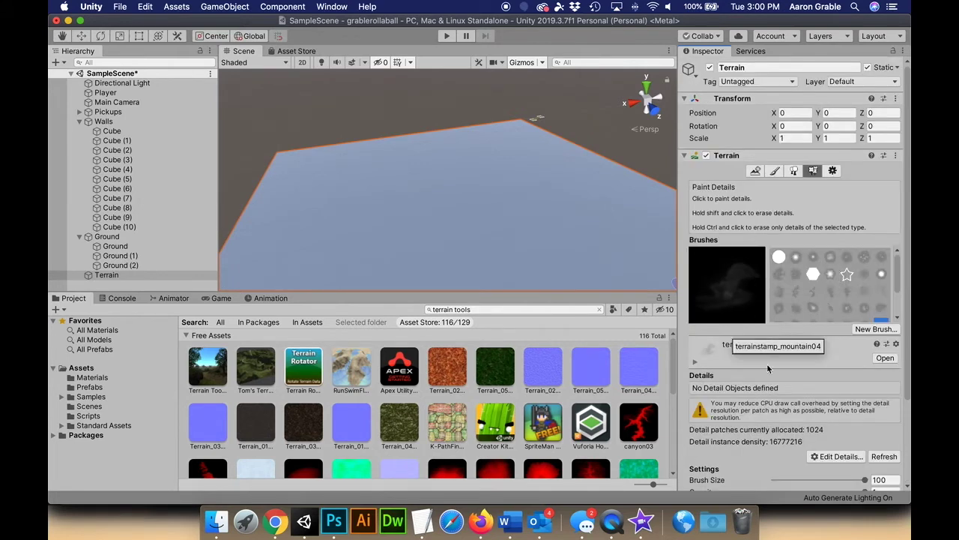
Sculpt a row of adjoining hills on the flat terrain using Raise or Lower Terrain with the soft round builtin_brush_2
left_click(774, 172)
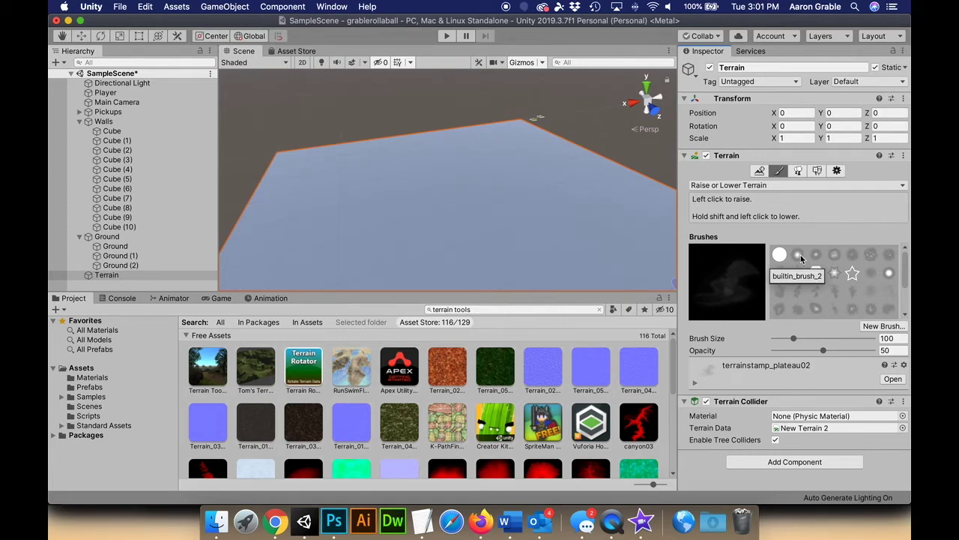
left_click(798, 256)
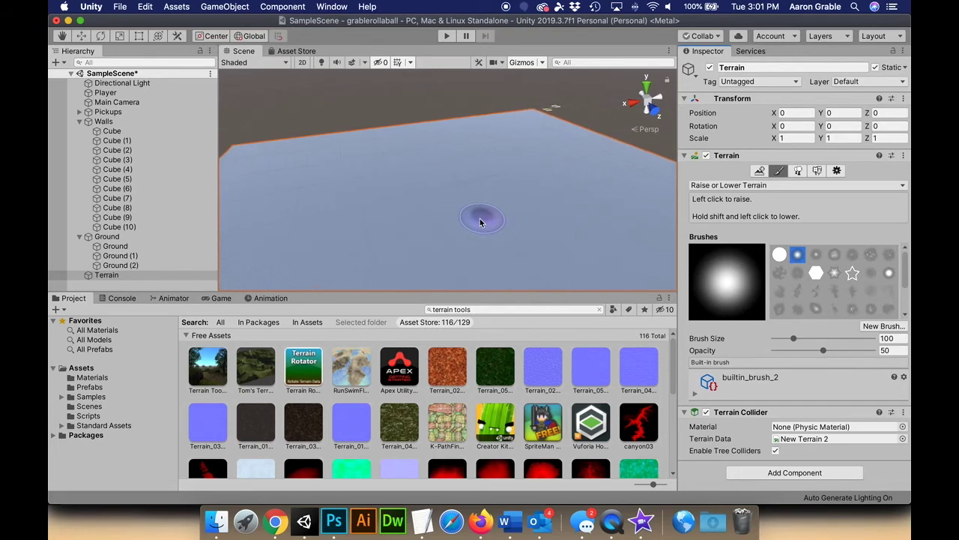
scroll(481, 221, "up", 5)
scroll(480, 218, "down", 5)
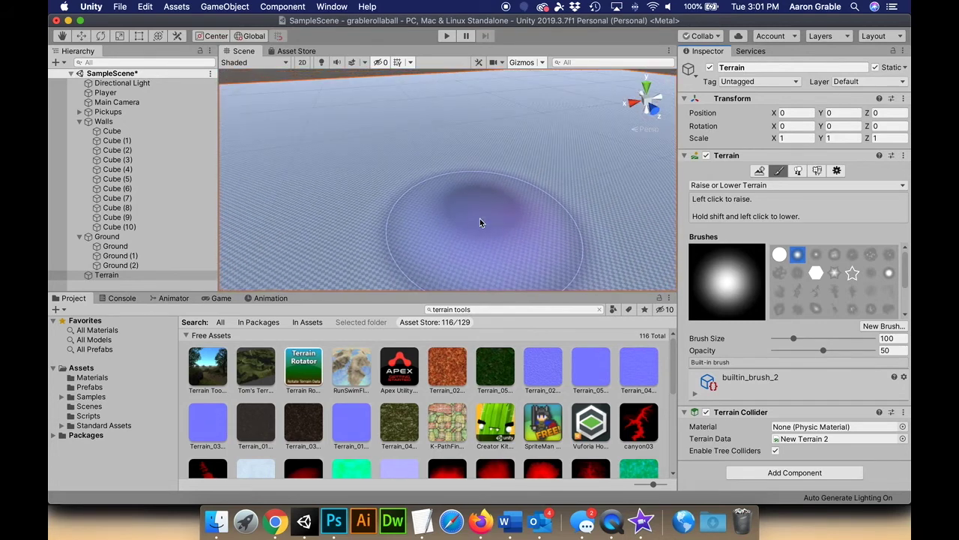
mouse_move(474, 197)
left_mouse_down()
mouse_move(460, 187)
mouse_move(523, 186)
left_mouse_up()
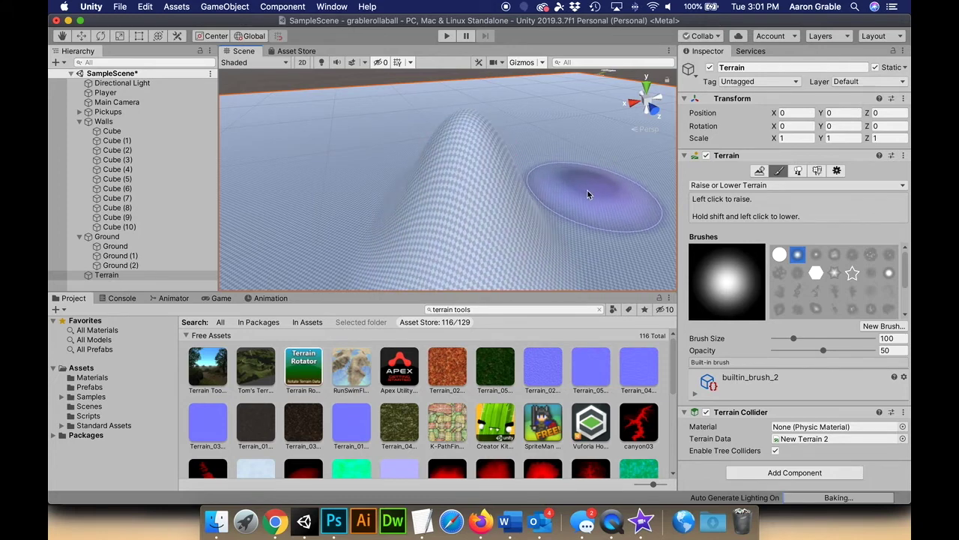
left_click_drag(588, 194, 592, 180)
mouse_move(332, 177)
left_mouse_down()
mouse_move(326, 185)
mouse_move(308, 169)
mouse_move(450, 157)
mouse_move(561, 192)
mouse_move(487, 182)
mouse_move(424, 198)
left_mouse_up()
middle_click_drag(312, 192, 428, 182)
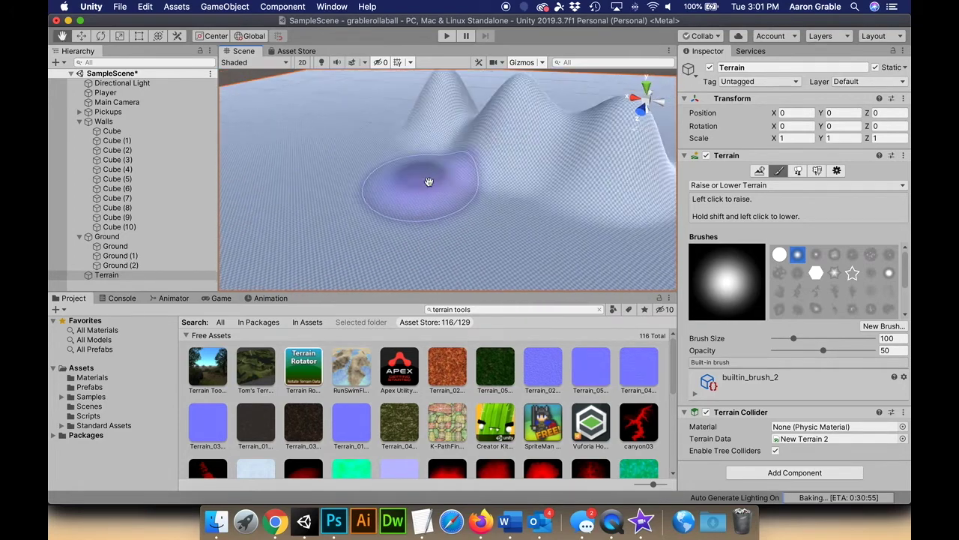
scroll(401, 188, "up", 5)
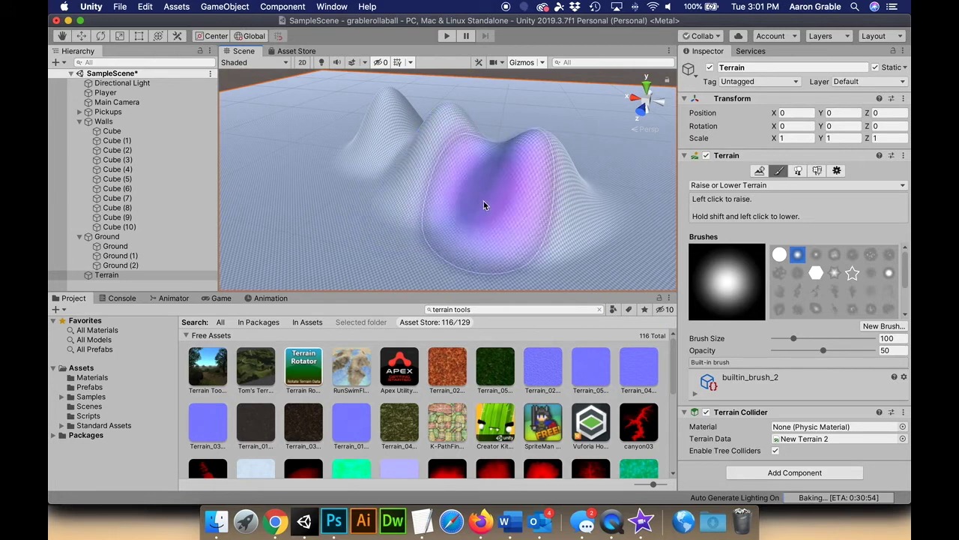
left_click_drag(574, 198, 569, 199)
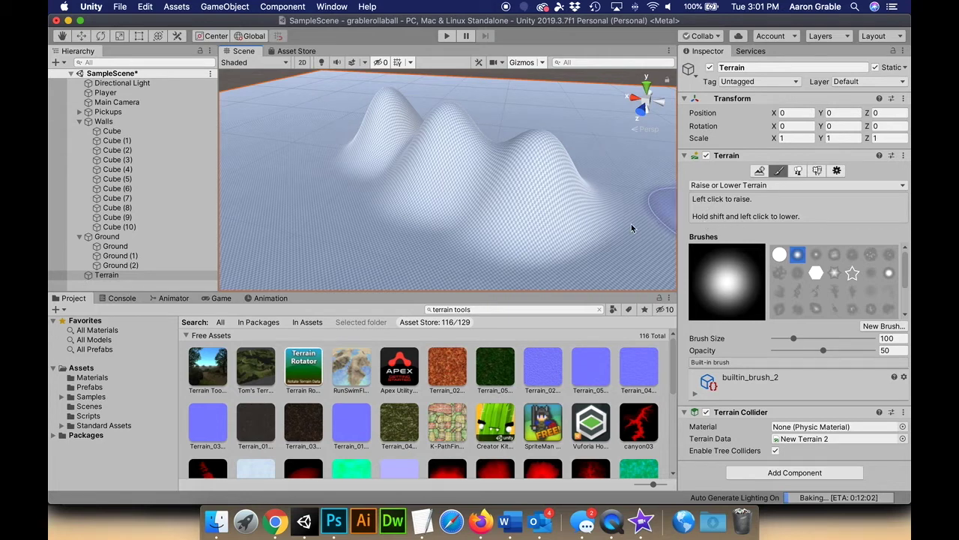
Lower and carve away parts of the sculpted hills' slopes using Raise or Lower Terrain with the soft round brush
left_click(552, 210)
mouse_move(552, 214)
left_mouse_down("shift")
mouse_move(467, 191)
mouse_move(440, 163)
left_mouse_up("shift")
left_click_drag(363, 133, 327, 176)
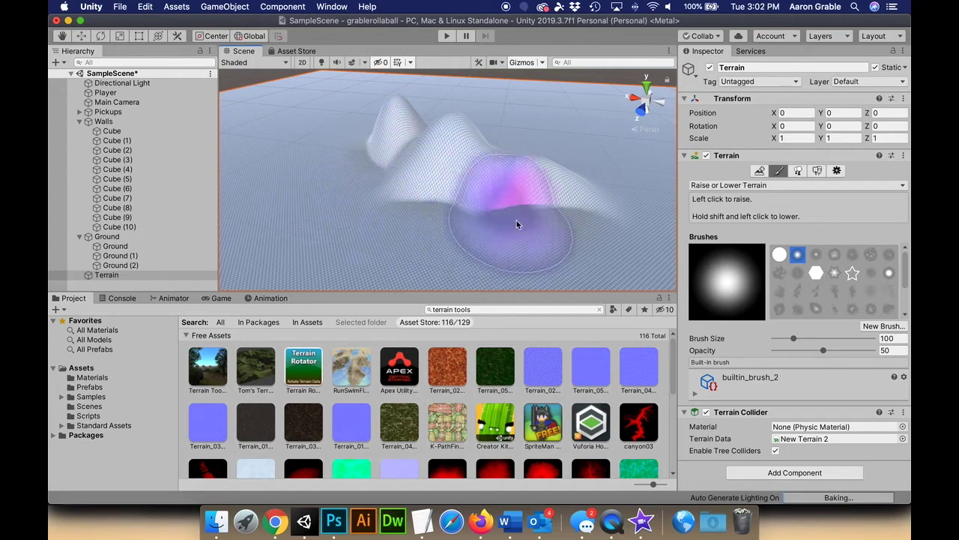
mouse_move(600, 234)
left_mouse_down("shift")
mouse_move(503, 232)
mouse_move(495, 247)
mouse_move(634, 240)
mouse_move(578, 241)
mouse_move(628, 216)
left_mouse_up("shift")
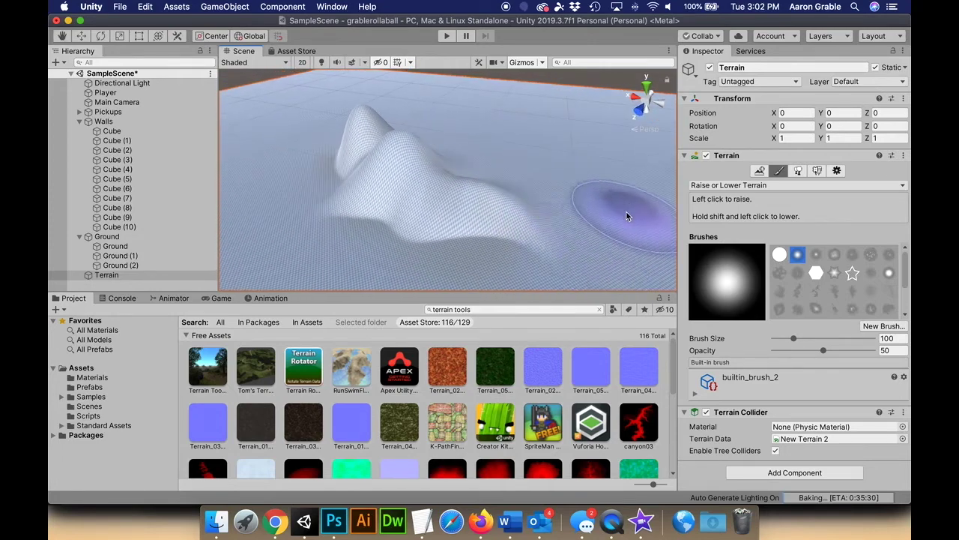
key("super+z")
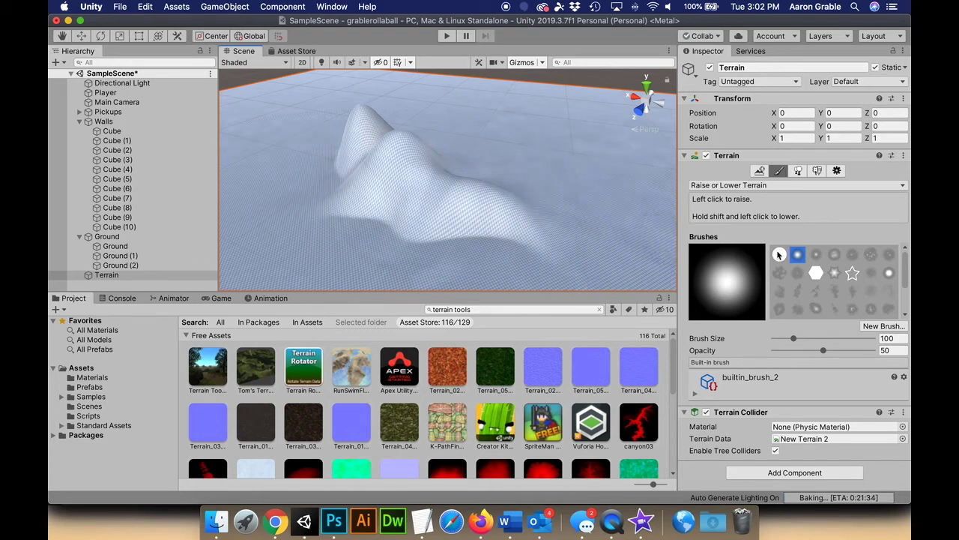
Raise two broad mountains on the flat ground beside the hills with the terrainstamp_flatmountain01 brush at a size of about 200
scroll(851, 276, "down", 2)
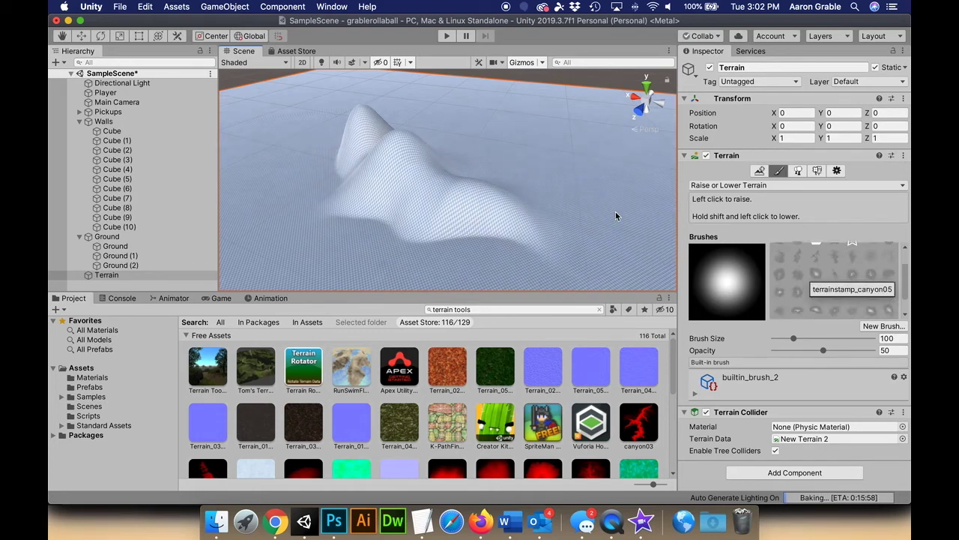
key("super+z")
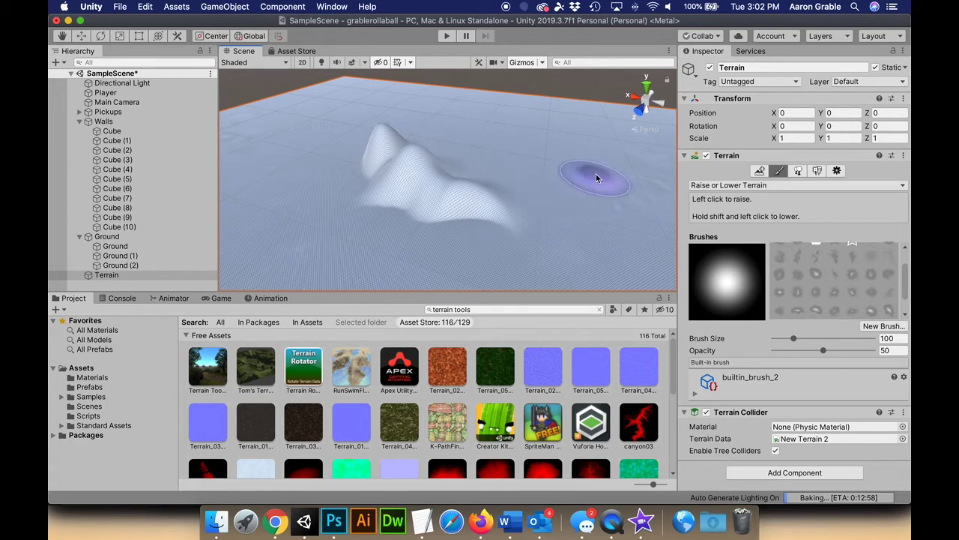
middle_click_drag(567, 171, 507, 178)
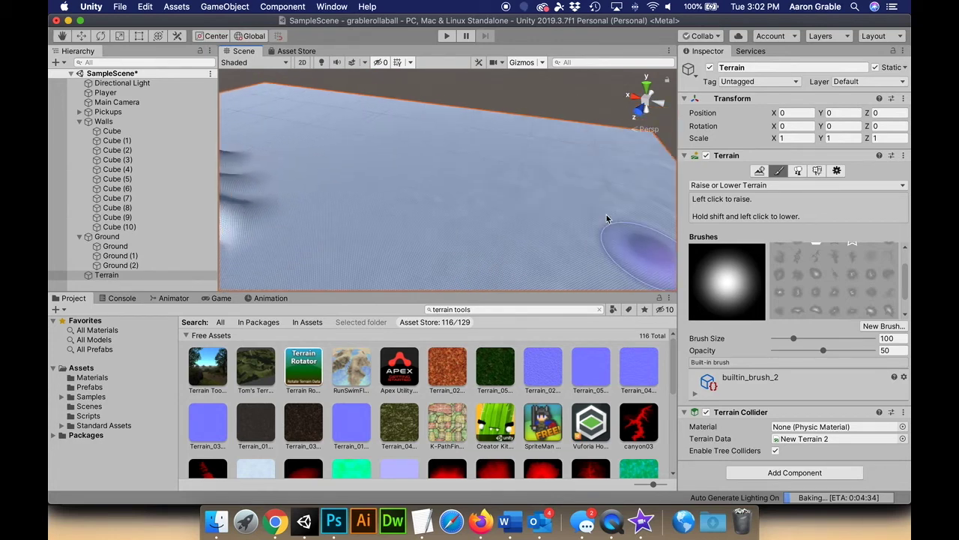
left_click(817, 275)
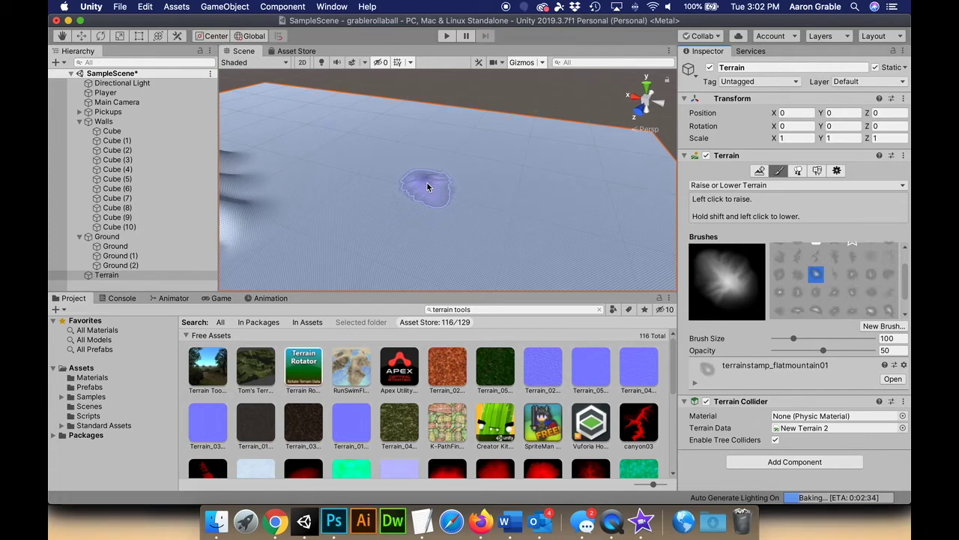
key("bracketright")
key("bracketright")
key("bracketright")
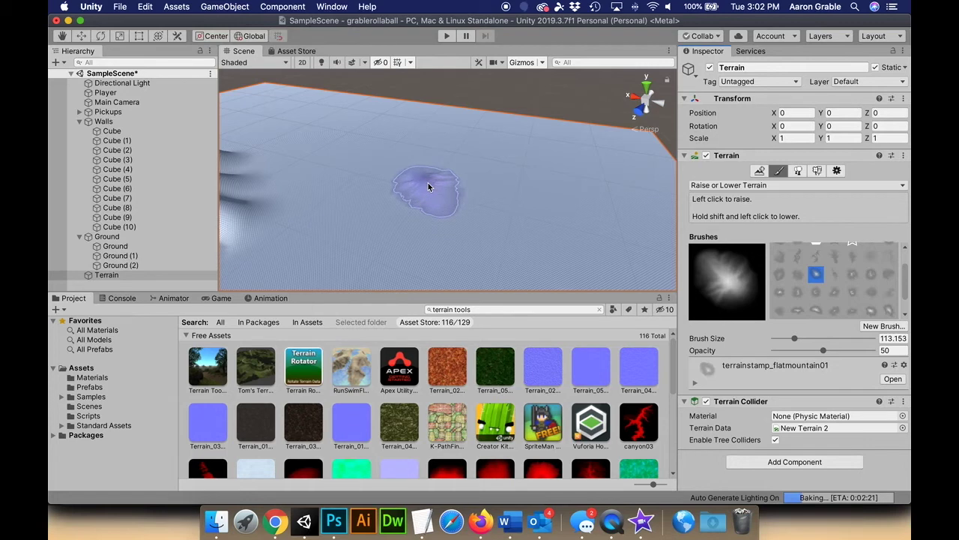
key("bracketright")
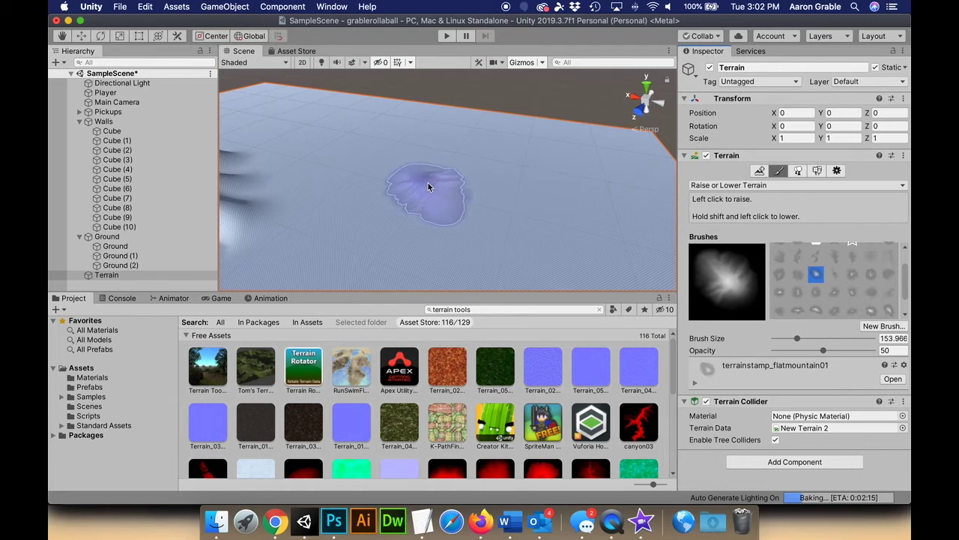
key("bracketright")
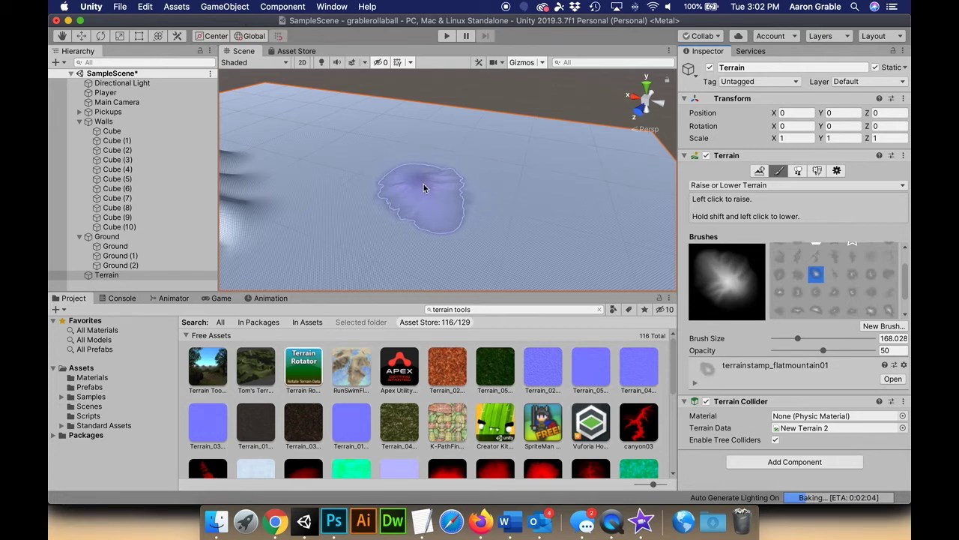
key("bracketright")
key("bracketright")
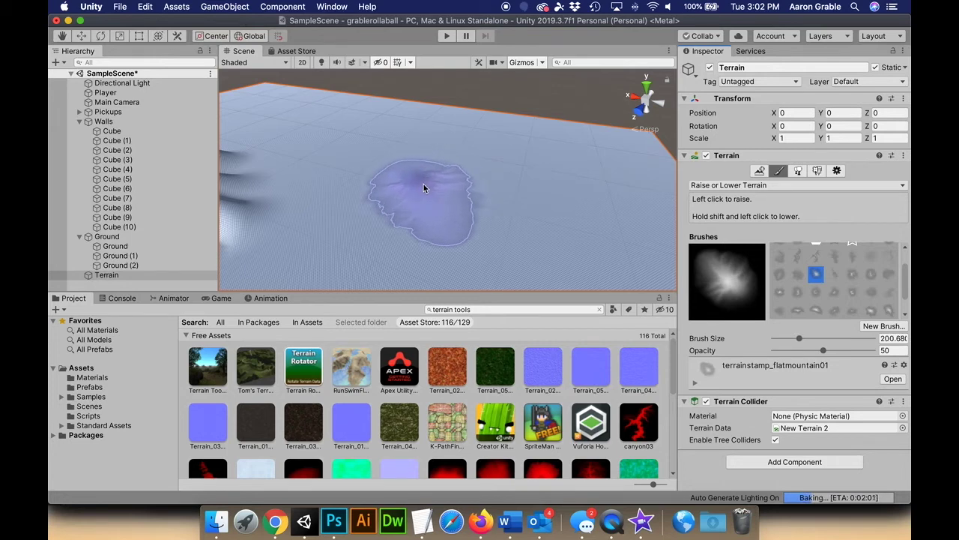
left_click_drag(424, 184, 435, 180)
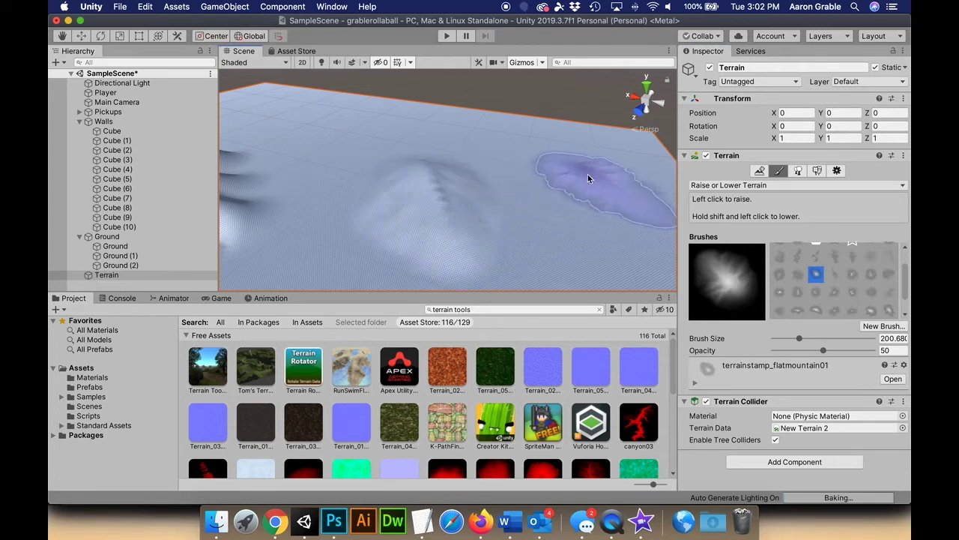
mouse_move(556, 181)
left_mouse_down()
mouse_move(533, 180)
mouse_move(540, 166)
mouse_move(613, 227)
mouse_move(491, 236)
left_mouse_up()
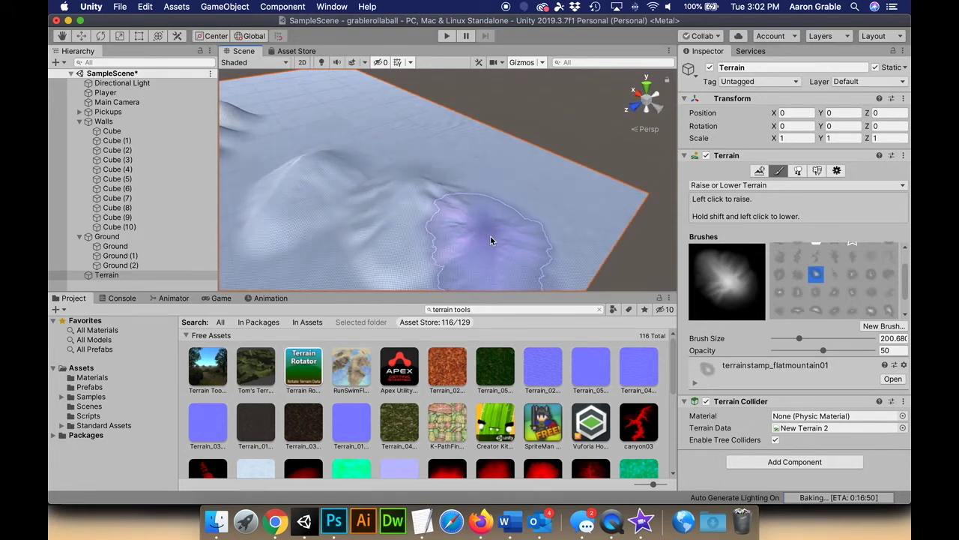
Add rugged peaks next to the broad mountains using the terrainstamp_mountain01 and terrainstamp_mountain07 brushes
left_click(851, 275)
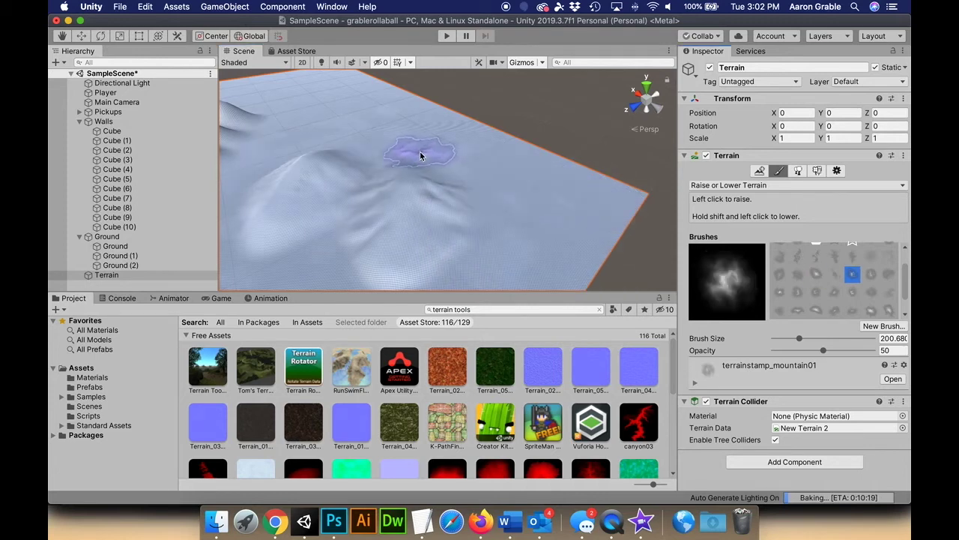
mouse_move(408, 158)
left_mouse_down()
mouse_move(392, 155)
mouse_move(439, 154)
left_mouse_up()
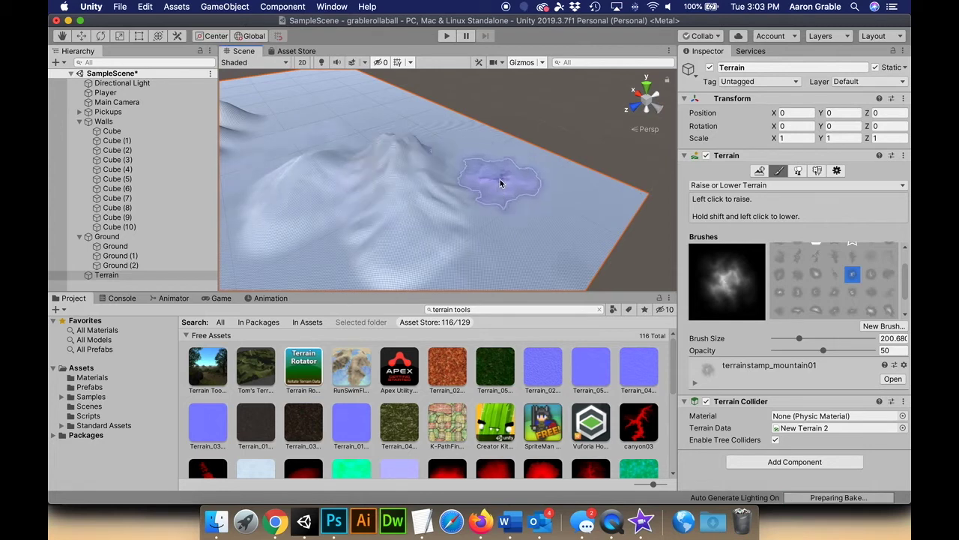
left_click(835, 293)
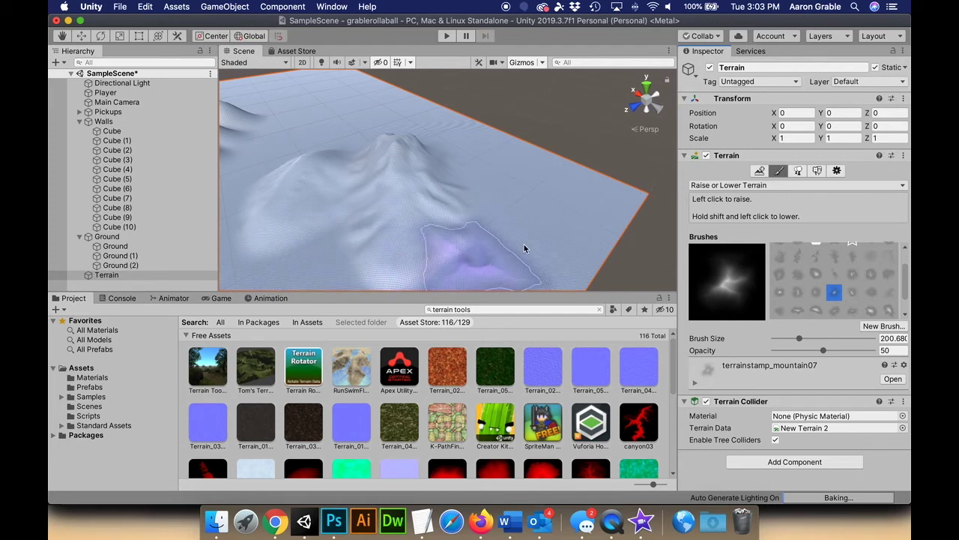
left_click_drag(499, 239, 536, 254)
mouse_move(471, 232)
left_mouse_down("alt")
mouse_move(521, 240)
mouse_move(522, 252)
left_mouse_up("alt")
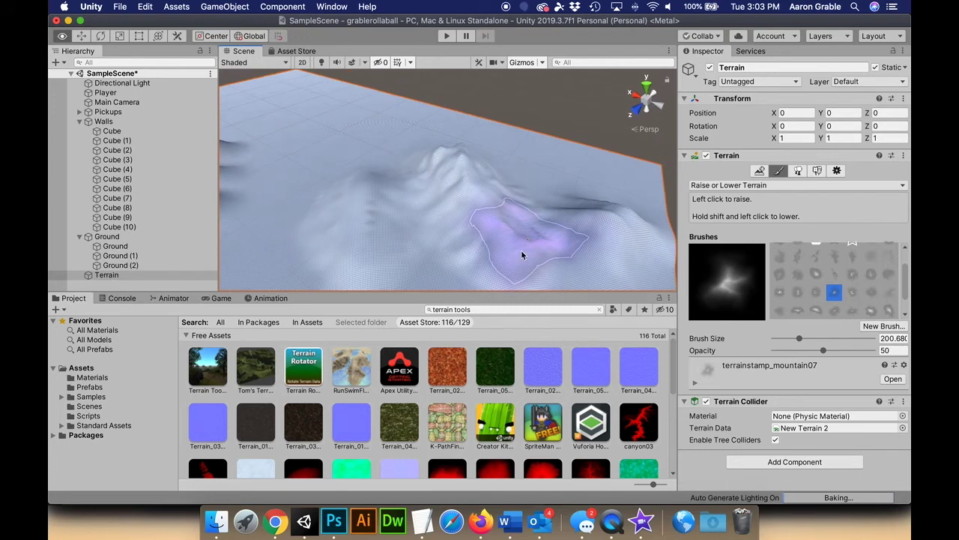
Raise mountains toward the terrain's far edge and corner with the terrainstamp_mountain02 brush, enlarging the brush size to about 427.7
left_click(871, 274)
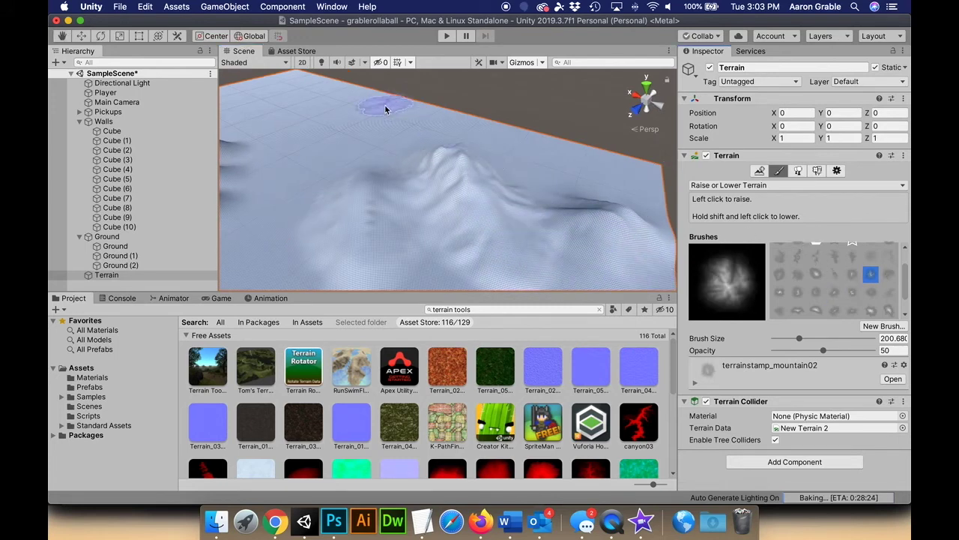
mouse_move(382, 114)
left_mouse_down()
mouse_move(338, 117)
mouse_move(353, 118)
left_mouse_up()
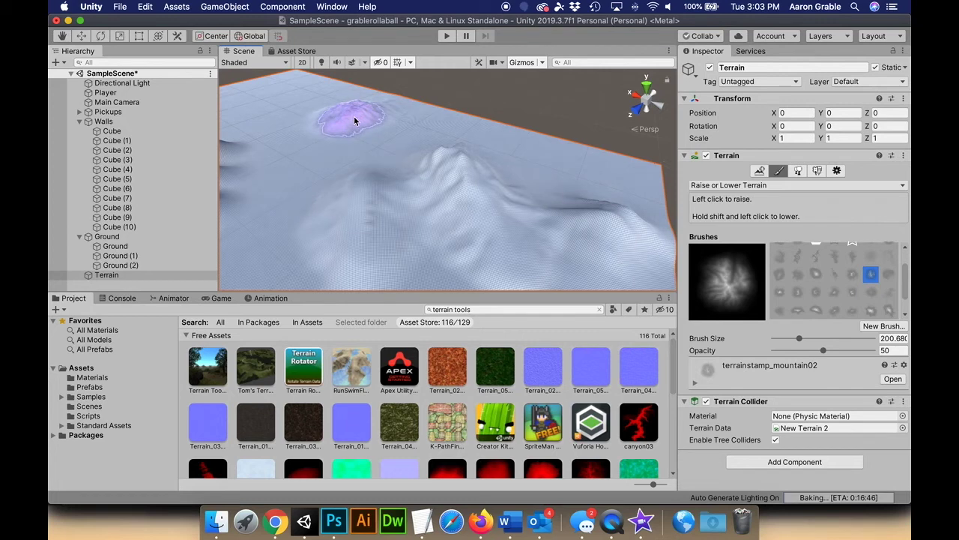
key("bracketright")
key("bracketright")
key("bracketright")
key("bracketright")
key("bracketright")
key("bracketright")
key("bracketright")
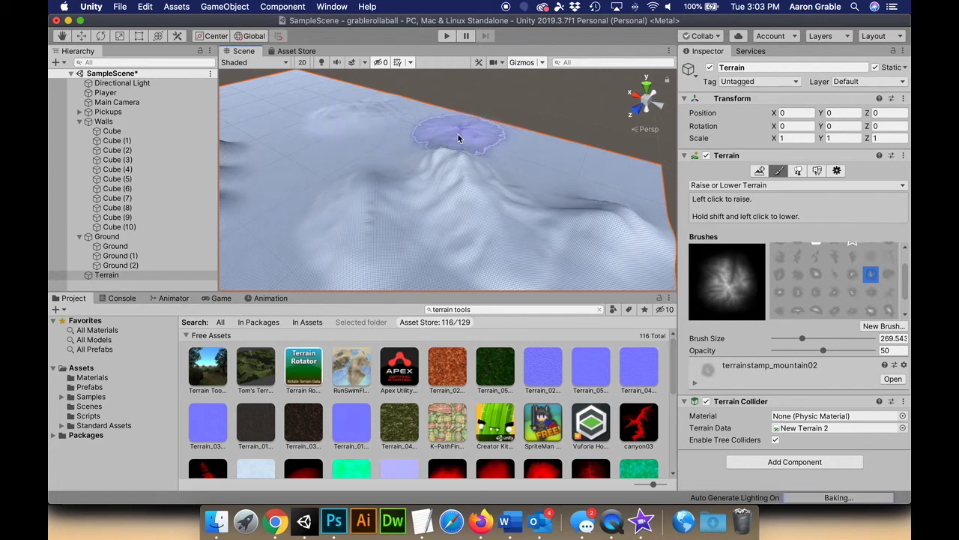
key("bracketright")
key("bracketright")
key("bracketright")
key("bracketright")
key("bracketright")
key("bracketright")
key("bracketright")
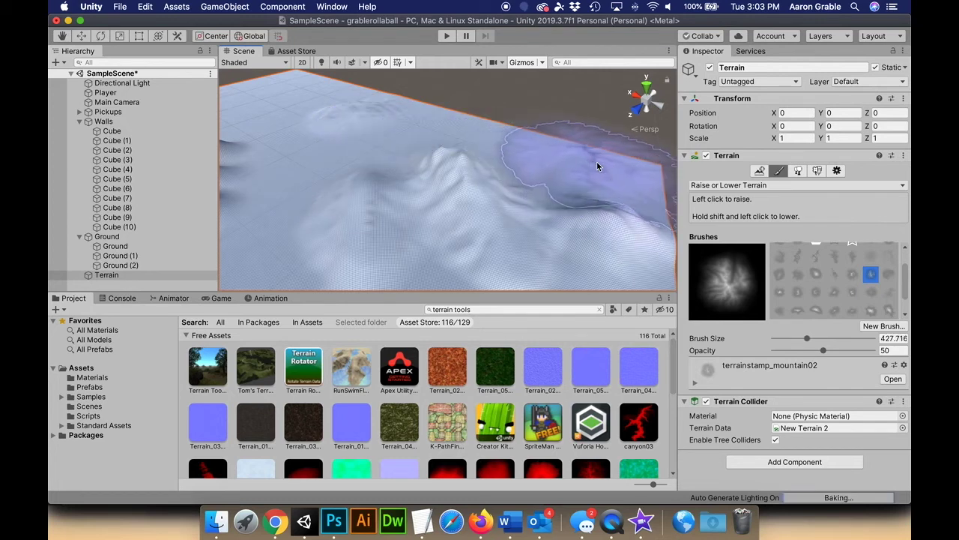
left_click_drag(611, 161, 604, 149)
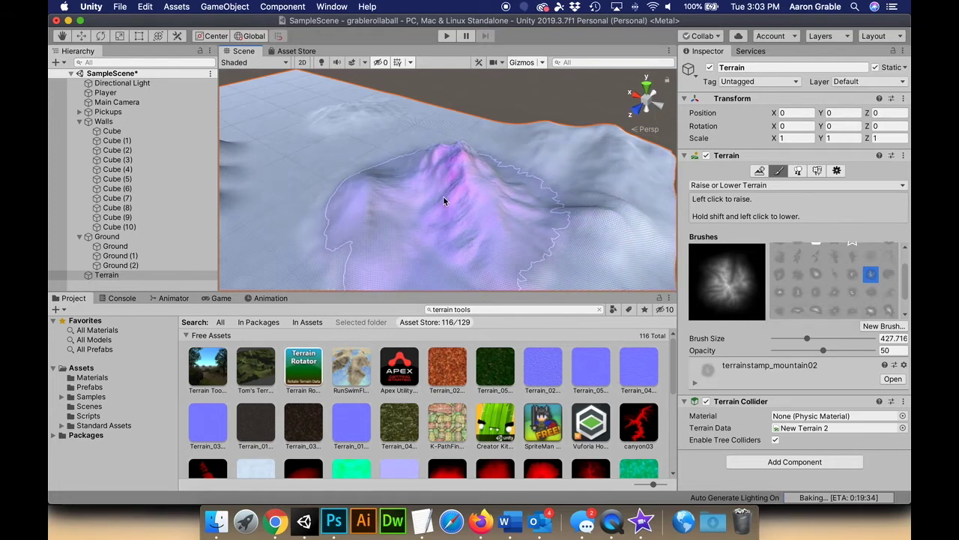
scroll(821, 280, "down", 2)
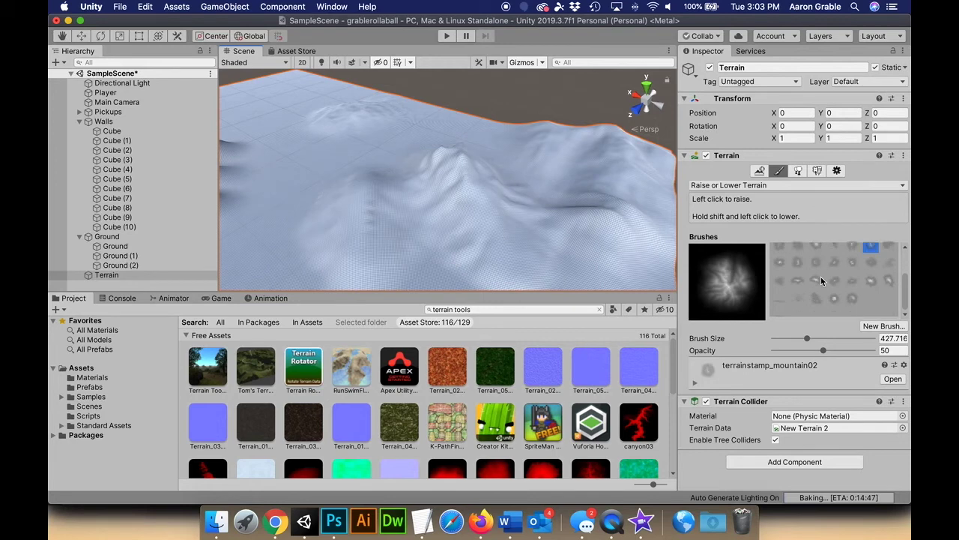
scroll(820, 280, "up", 2)
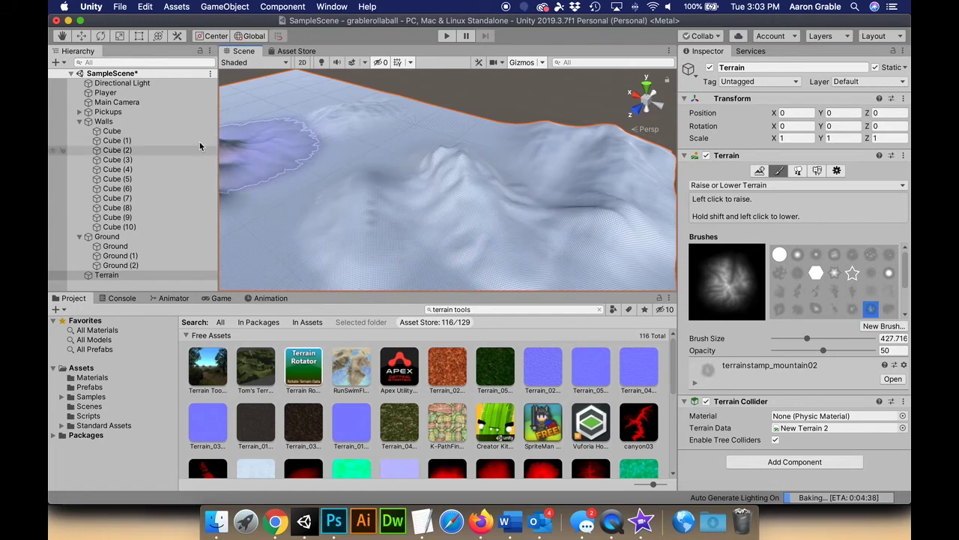
Select the Player and frame it in the Scene view to see where it sits among the pickups relative to the terrain
left_click(110, 93)
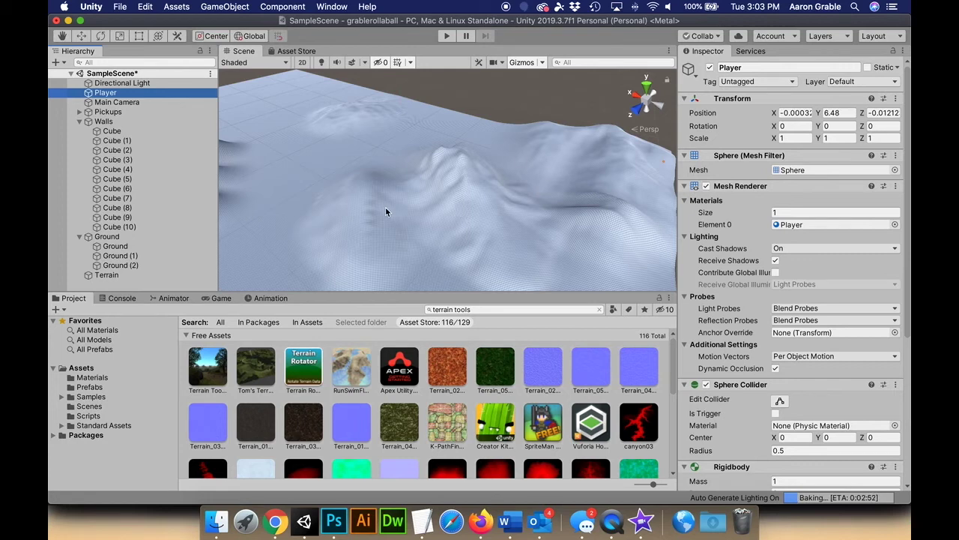
scroll(386, 207, "down", 6)
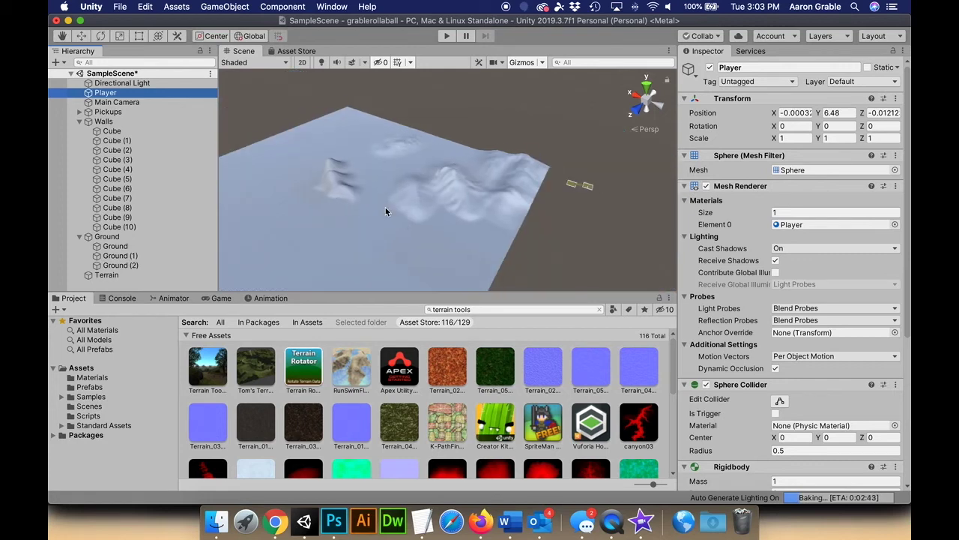
left_click(107, 93)
key("BackSpace")
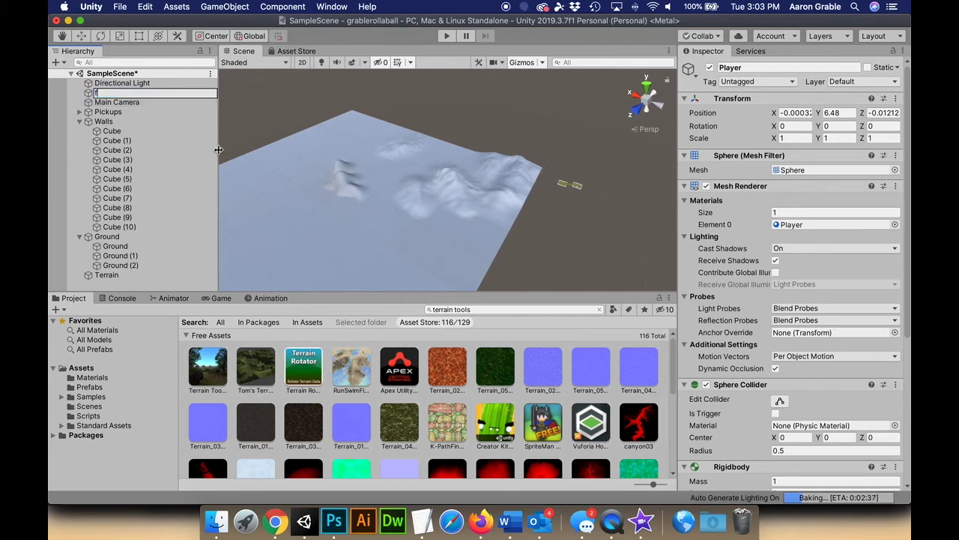
left_click(149, 141)
left_click(110, 94)
key("f")
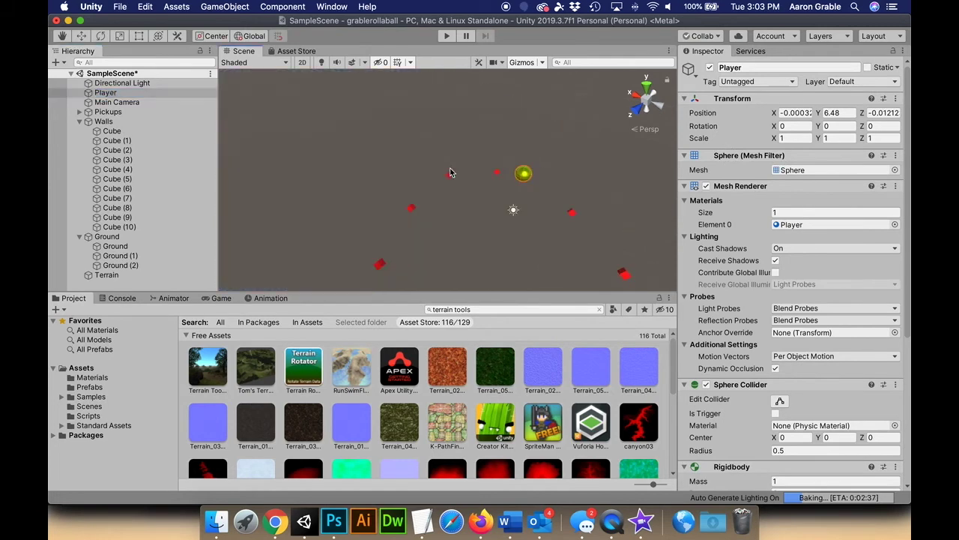
scroll(451, 173, "down", 8)
scroll(451, 173, "down", 5)
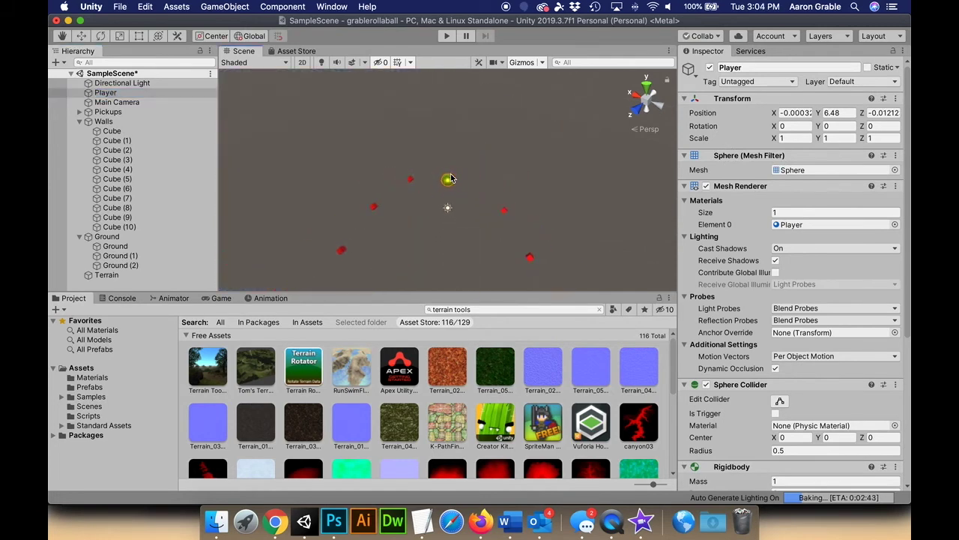
scroll(308, 149, "down", 2)
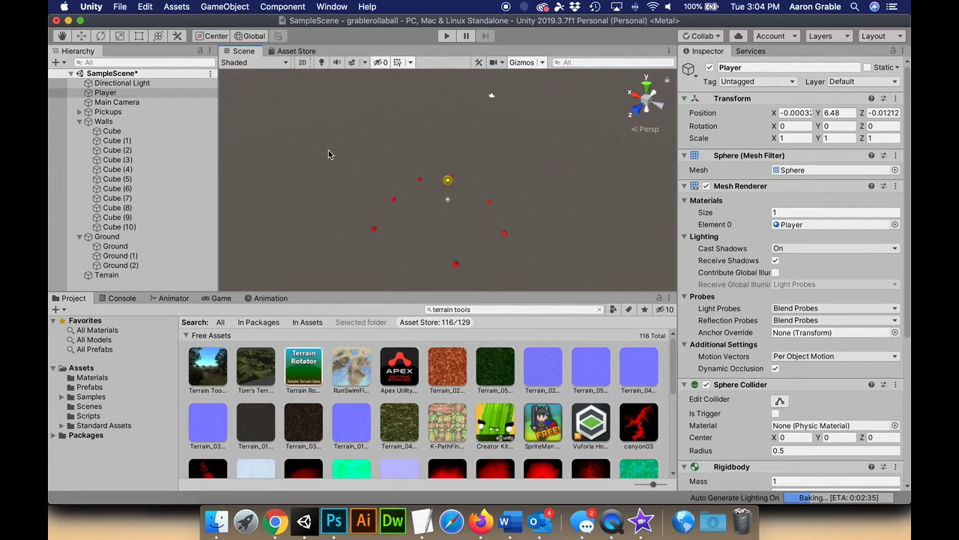
Select the Main Camera and Player together and move them over the terrain's corner, raised above the mountain slope
left_click(119, 104)
scroll(352, 166, "down", 5)
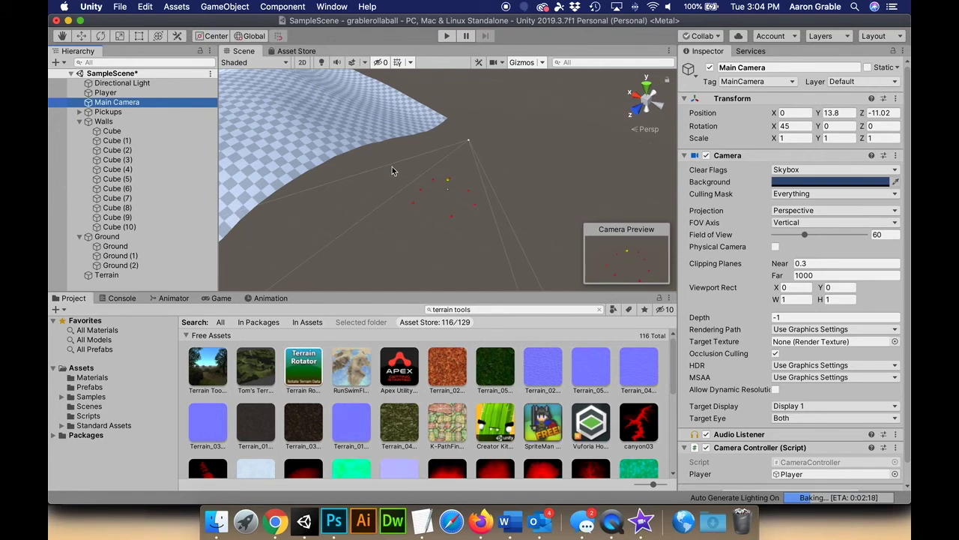
key("w")
left_click_drag(471, 113, 472, 72)
key("super+z")
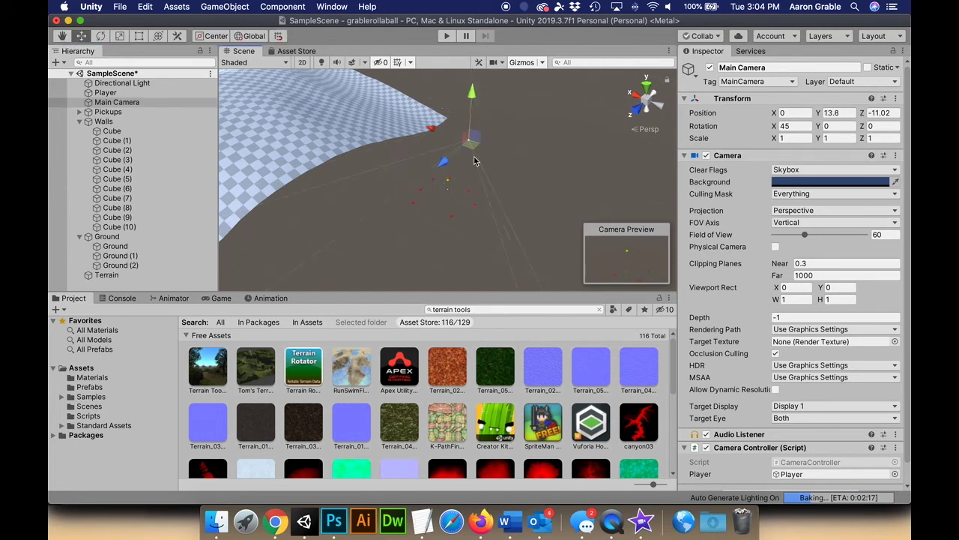
left_click(109, 93, "super")
left_click_drag(414, 165, 326, 137)
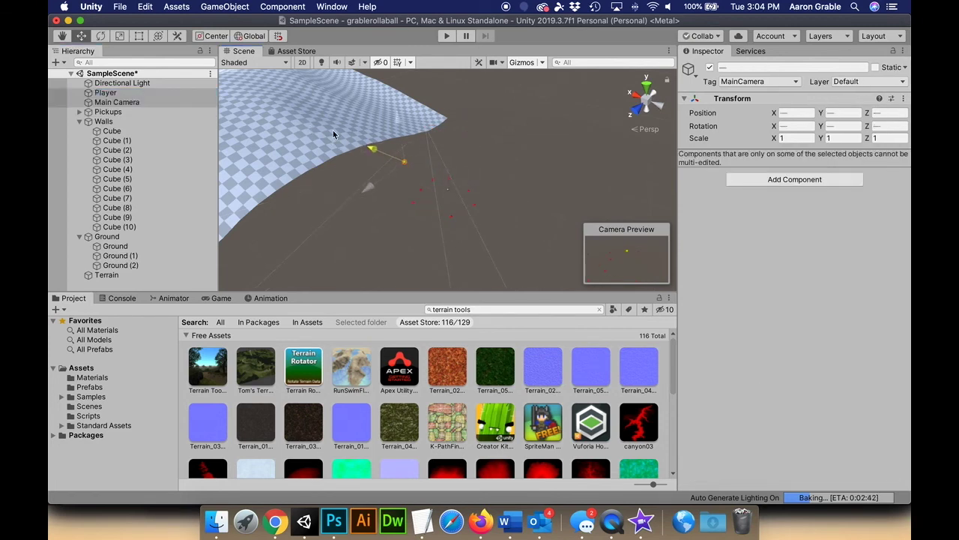
scroll(393, 146, "up", 3)
scroll(393, 146, "up", 1)
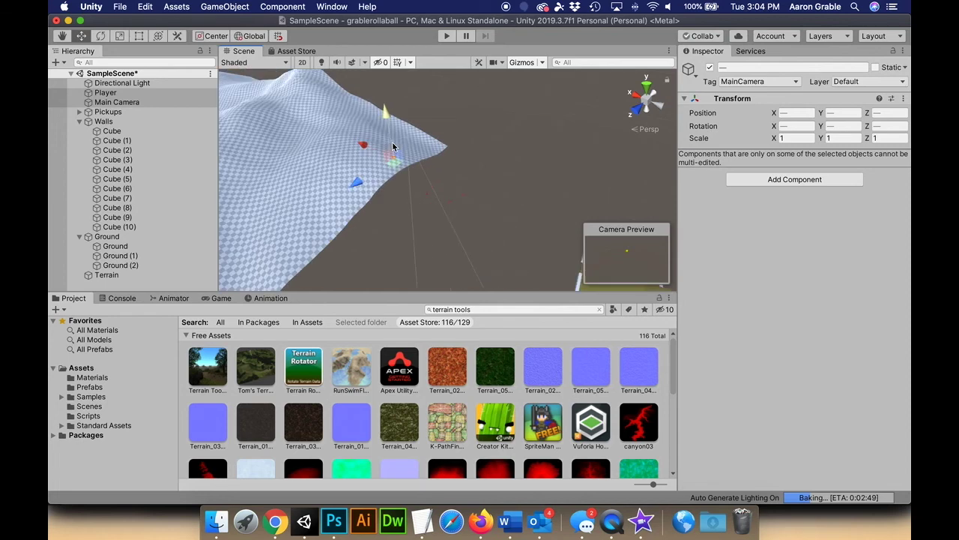
left_click_drag(387, 117, 380, 68)
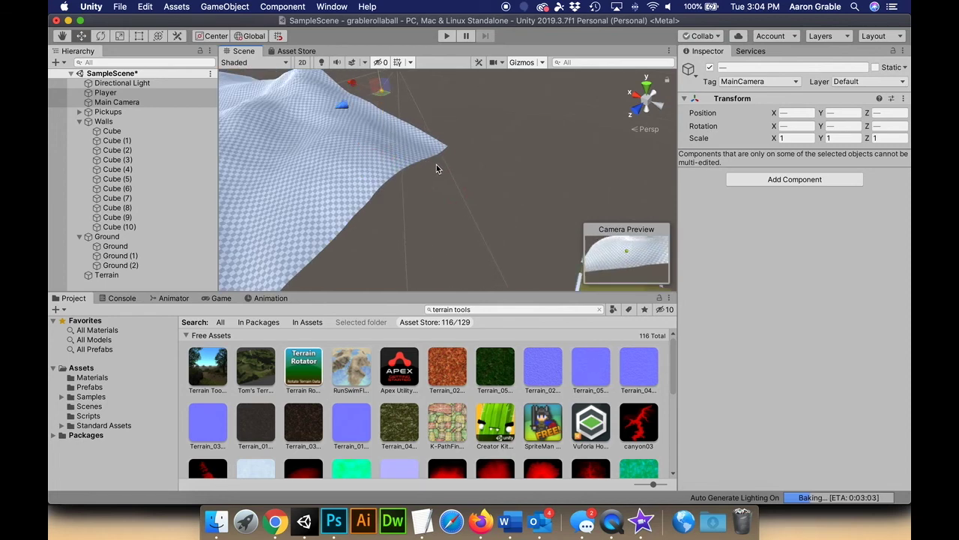
left_click_drag(362, 139, 315, 155)
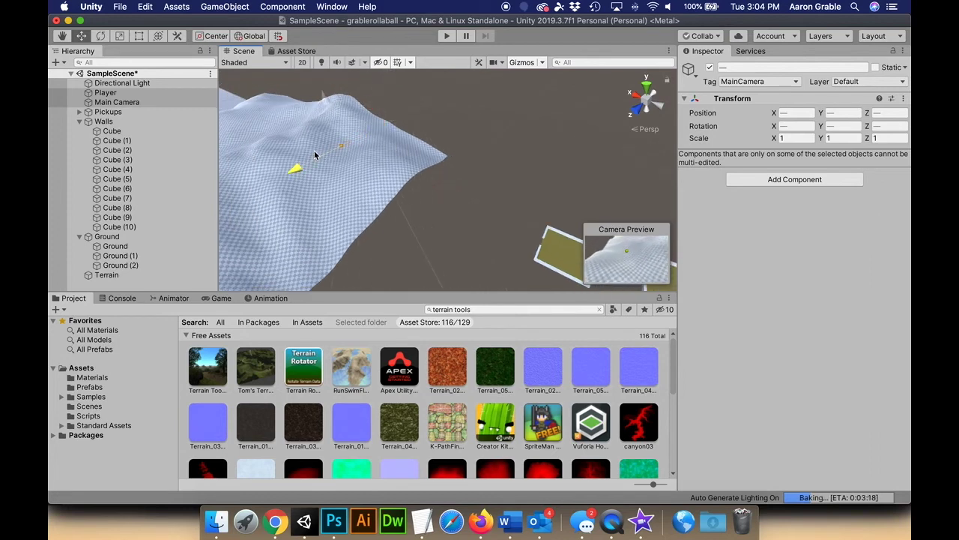
Play the scene to test the ball on the terrain, and stop play mode
left_click(450, 39)
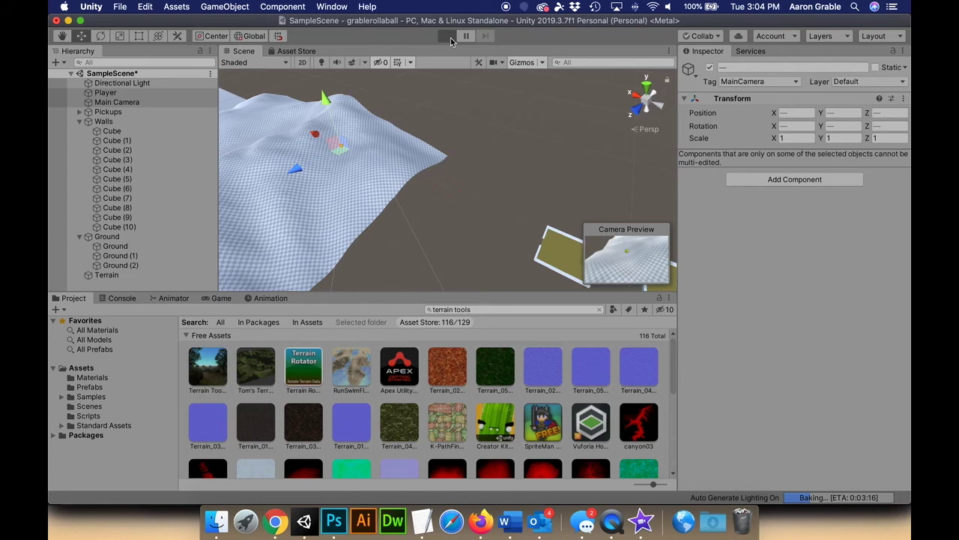
left_click(448, 37)
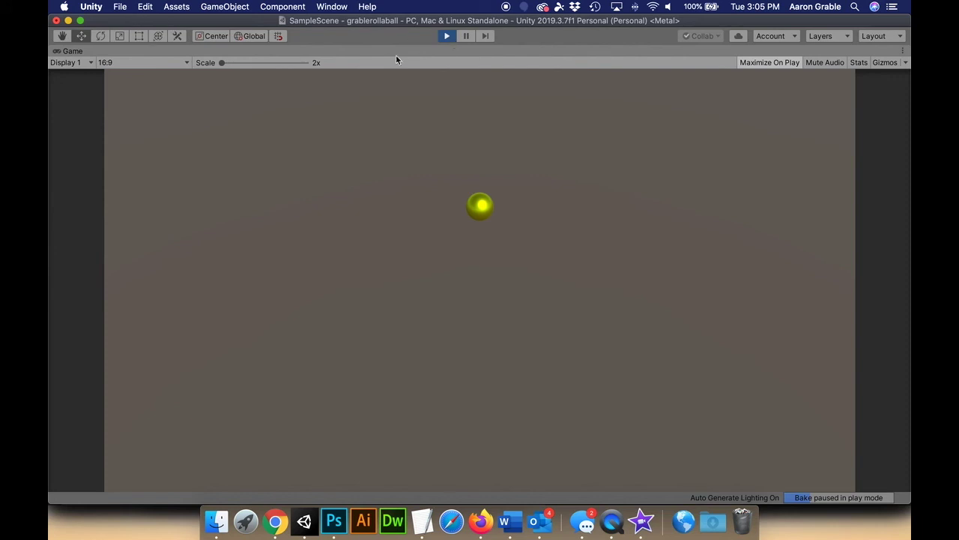
left_click(448, 36)
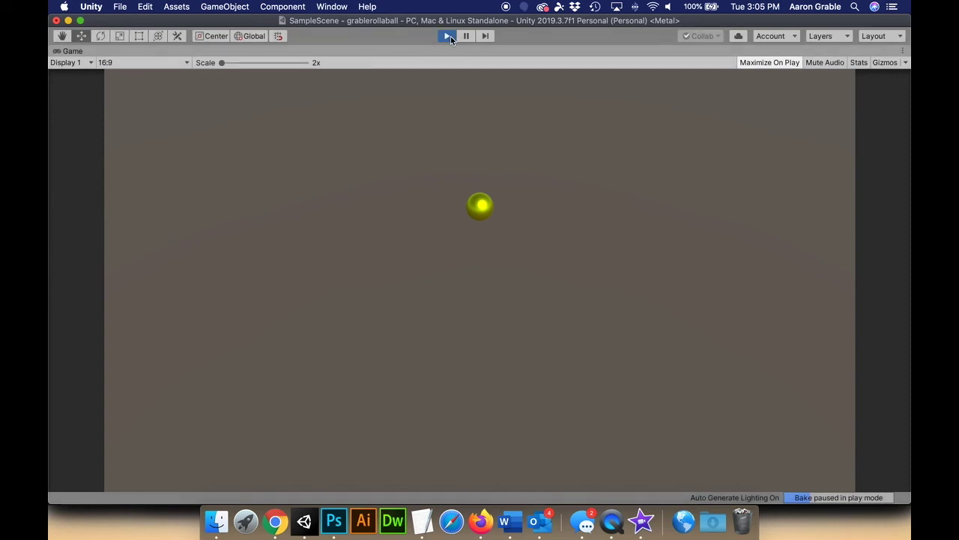